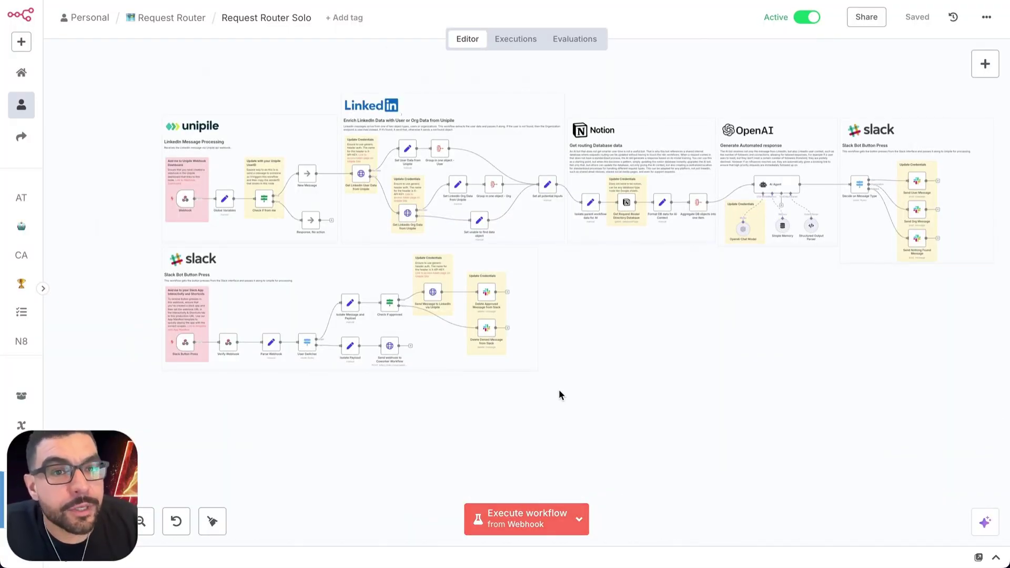
Test-run the Request Router workflow from its webhook and view the resulting Slack post
key("super+Tab")
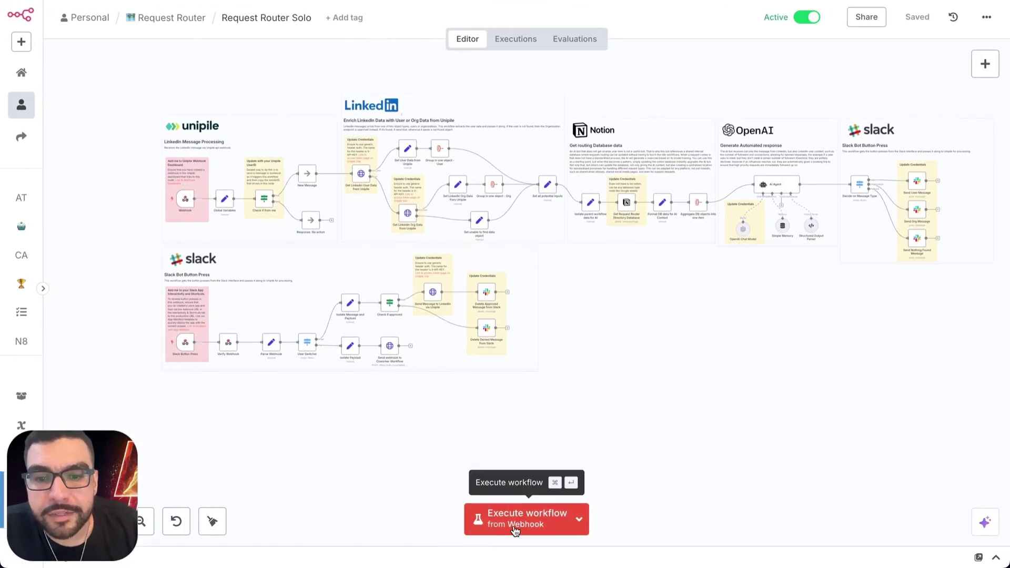
left_click(496, 533)
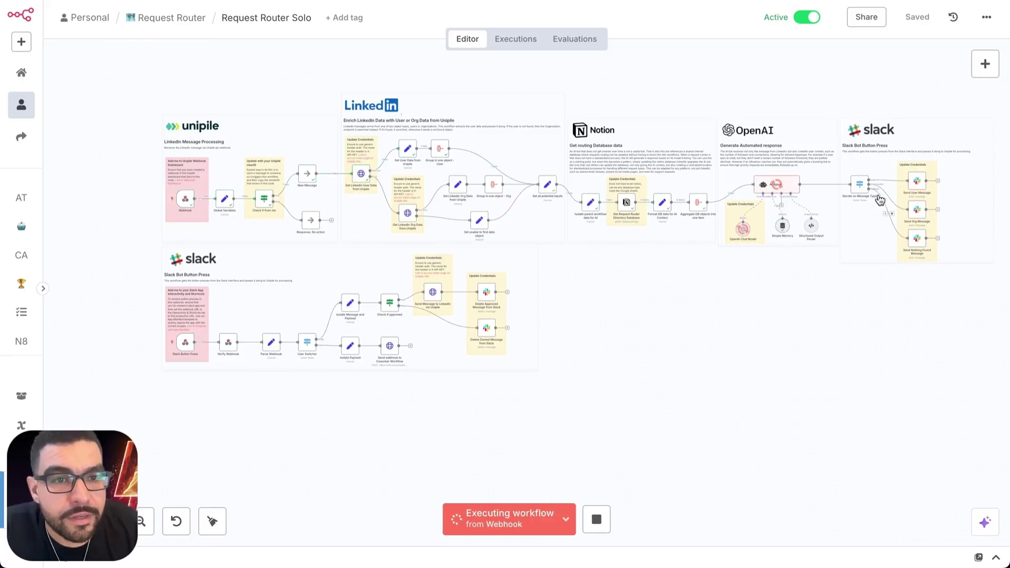
key("ctrl+Left")
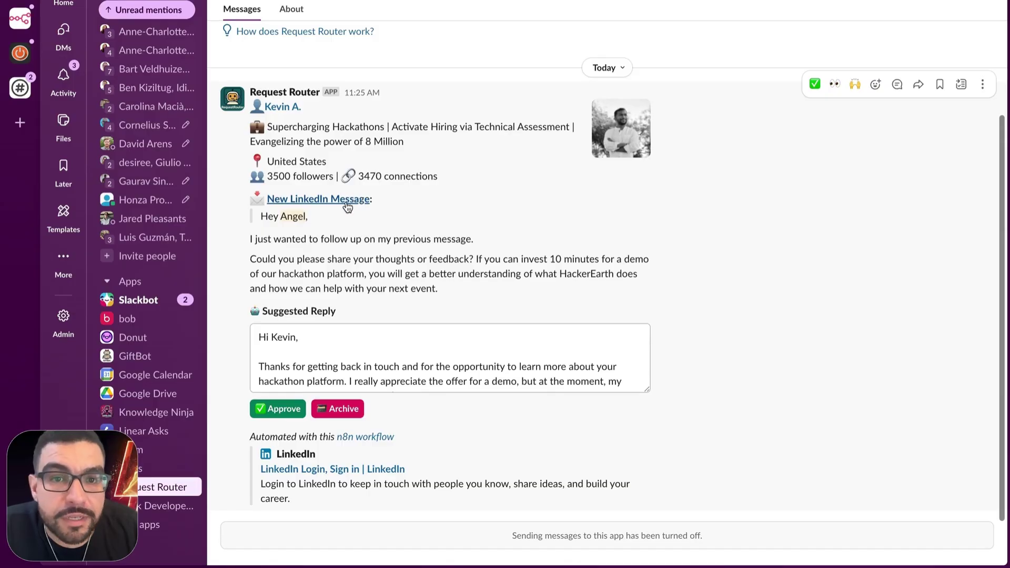
scroll(327, 349, "down", 5)
scroll(326, 349, "down", 2)
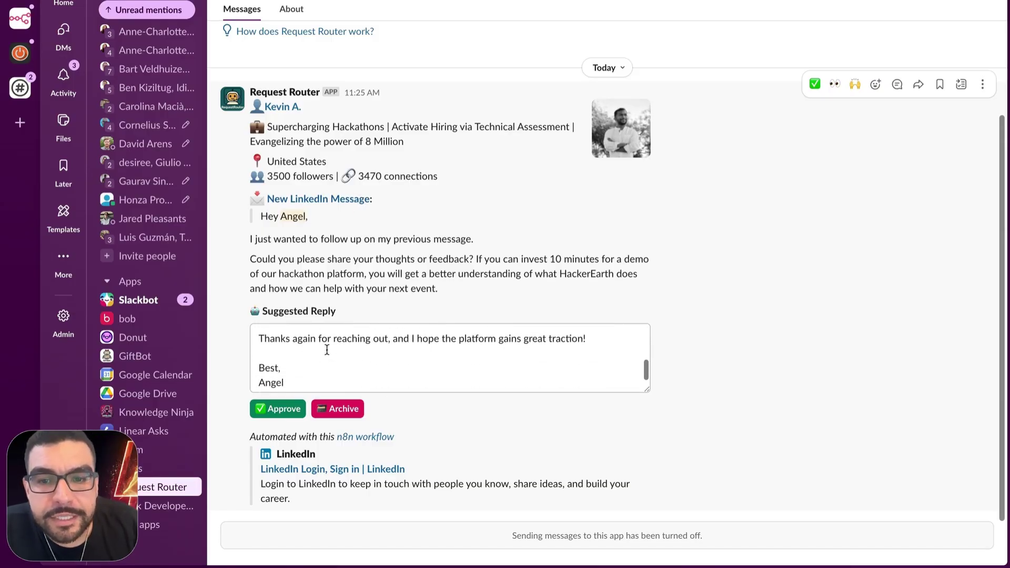
scroll(327, 349, "up", 5)
scroll(327, 350, "up", 2)
scroll(326, 349, "down", 5)
left_click(583, 353)
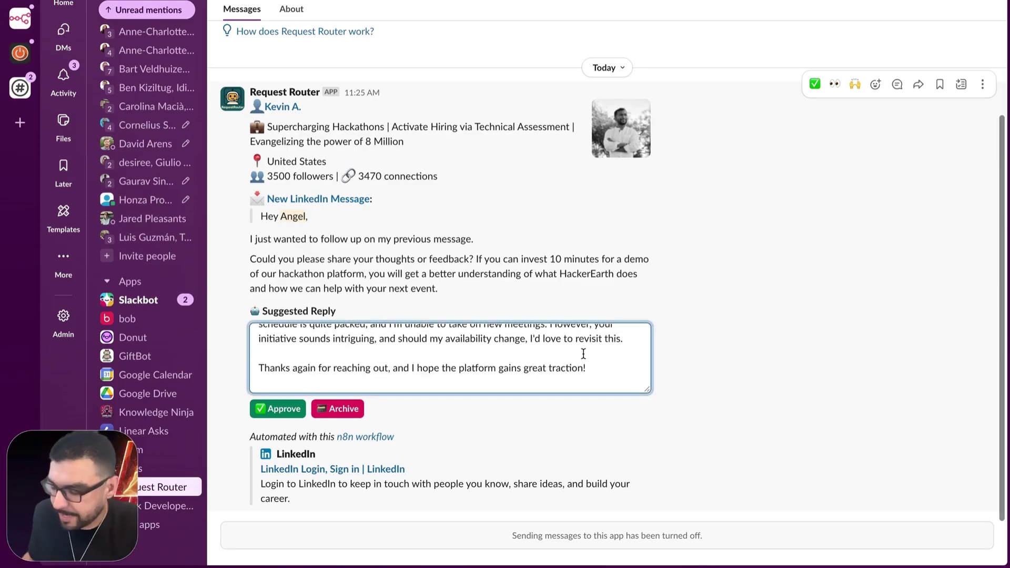
type("Here is a change!")
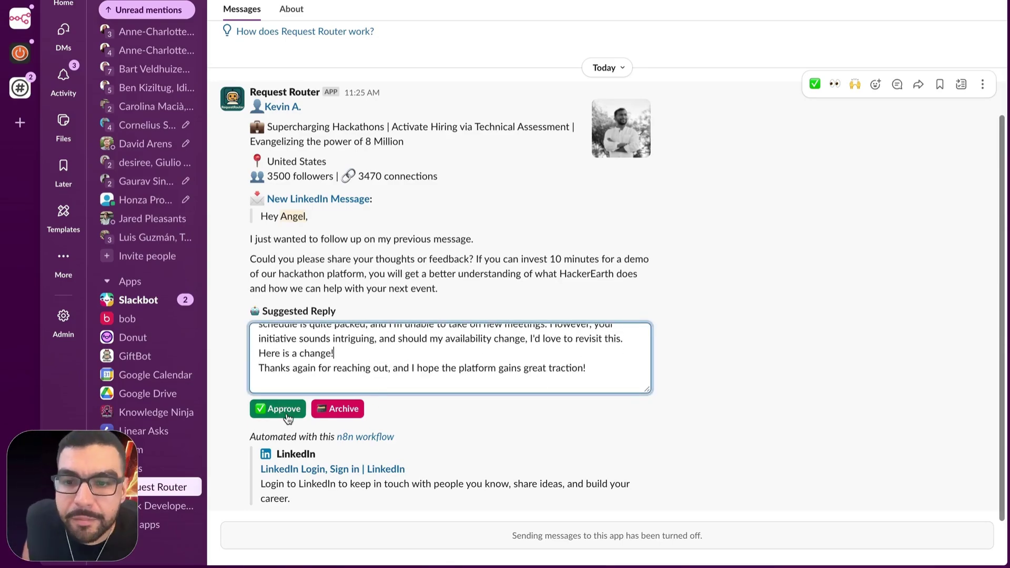
double_click(368, 366)
left_click(368, 367)
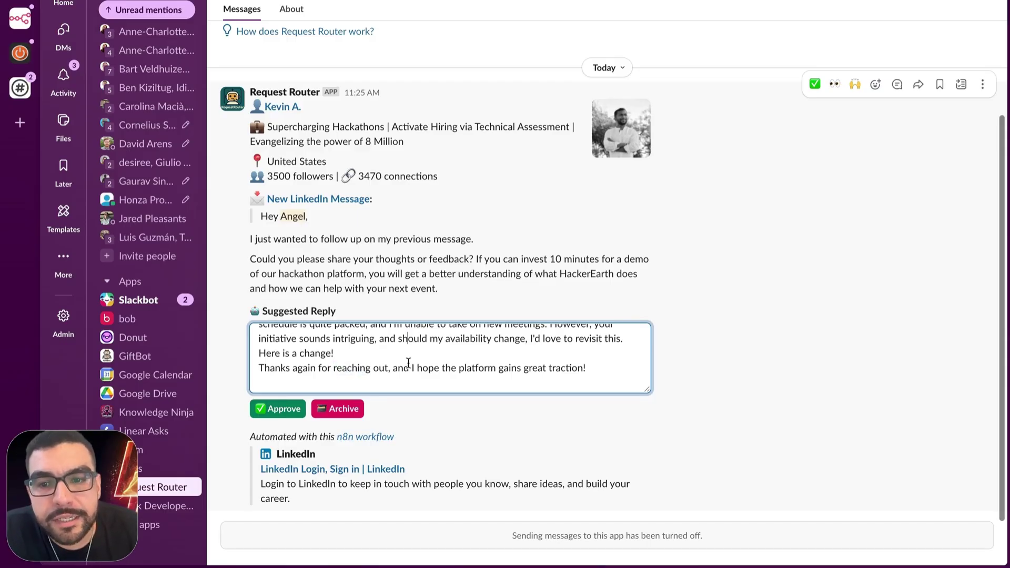
left_click_drag(410, 368, 263, 352)
key("BackSpace")
key("BackSpace")
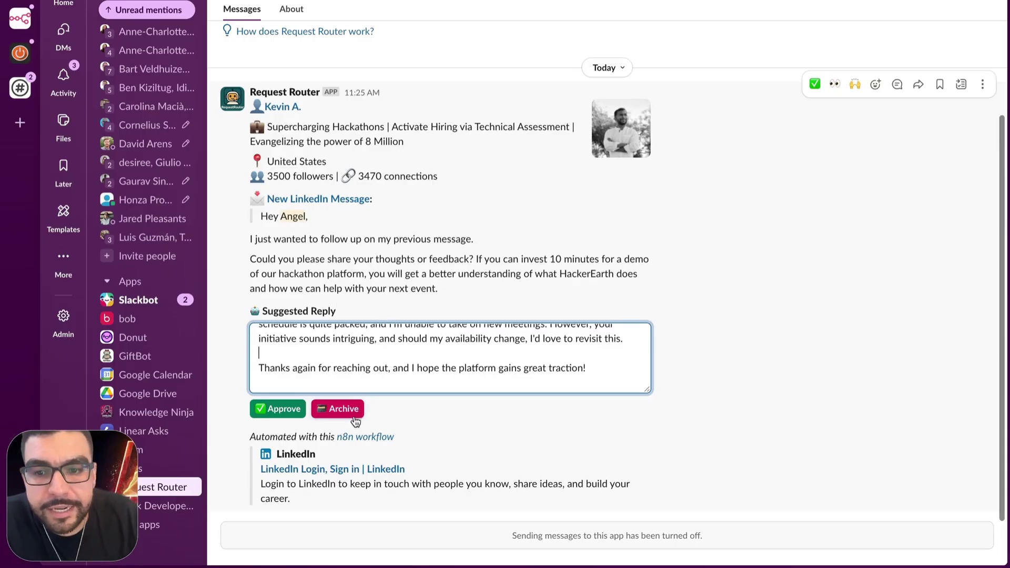
left_click(351, 269)
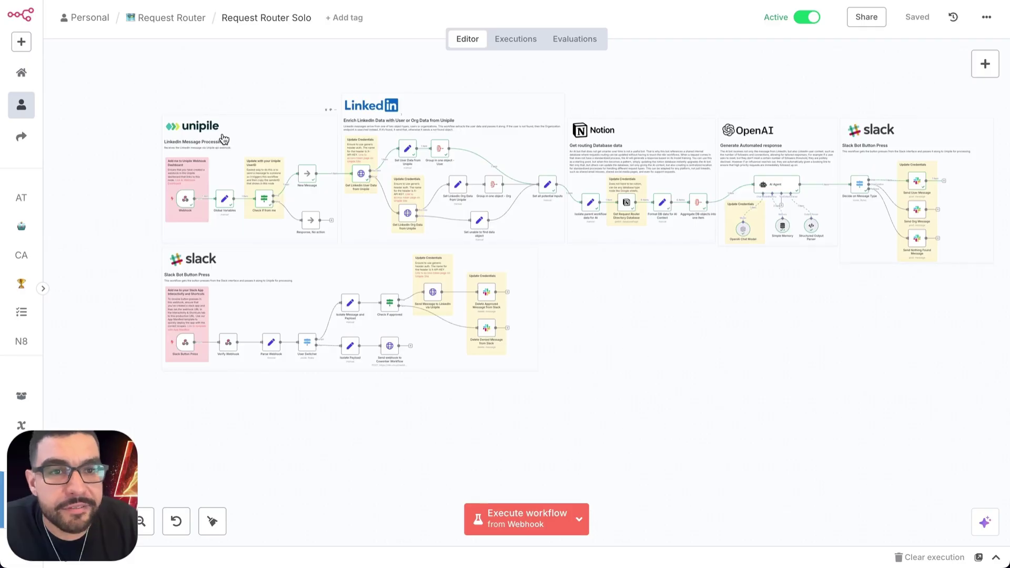
Walk through the Unipile and LinkedIn nodes of Request Router Solo, panning the canvas right
mouse_move(205, 203)
mouse_move(264, 205)
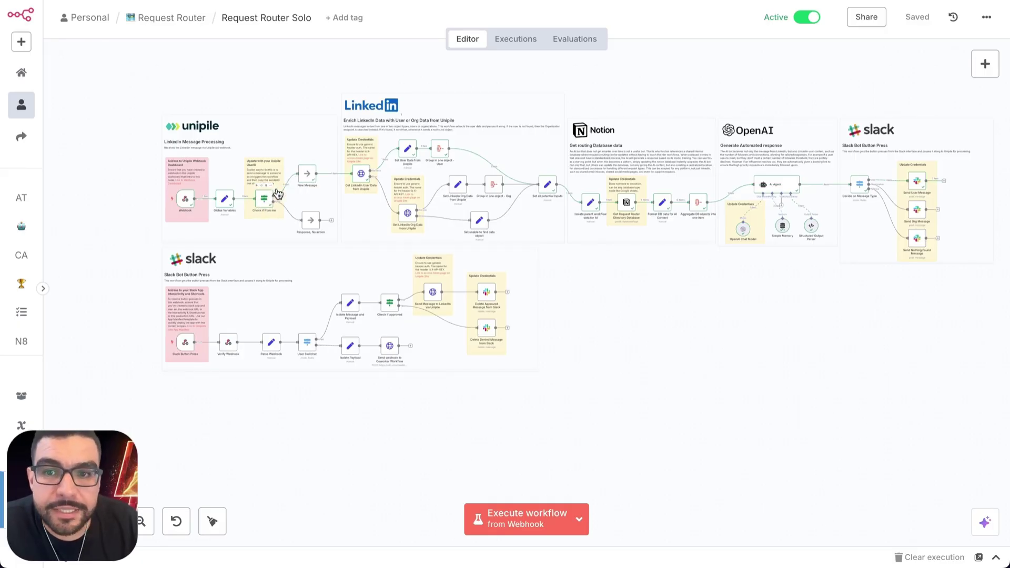
mouse_move(372, 187)
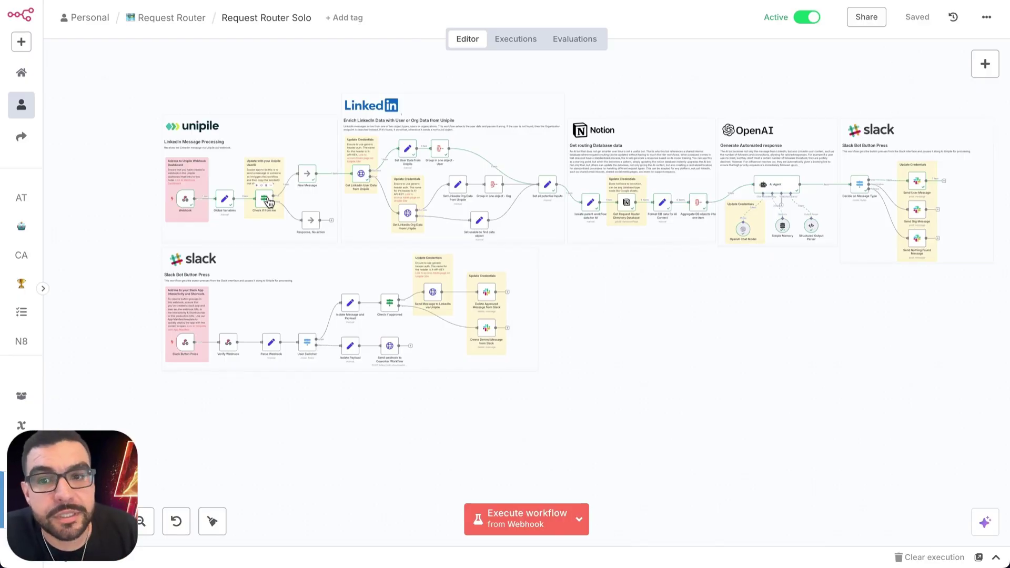
mouse_move(313, 226)
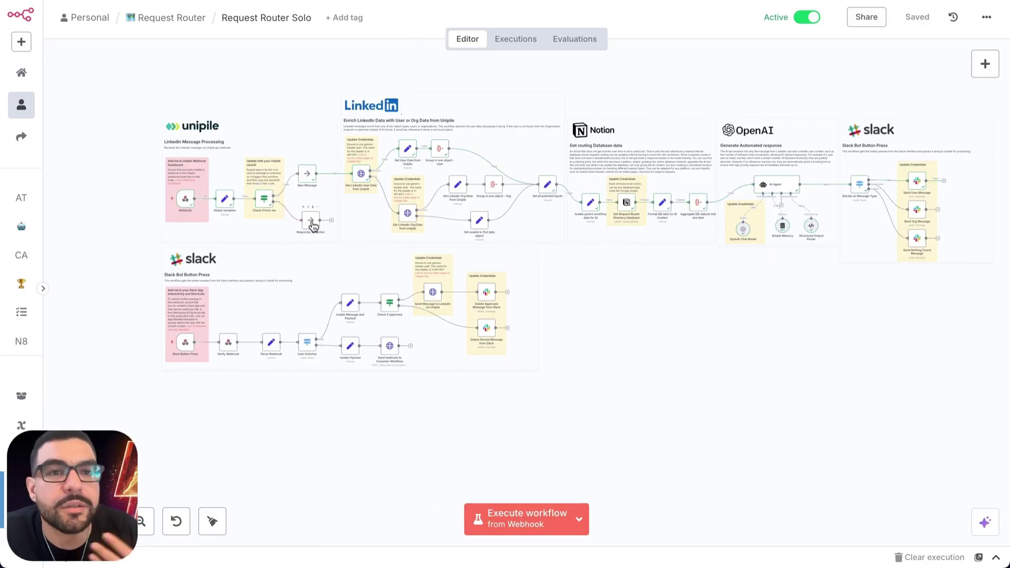
mouse_move(311, 179)
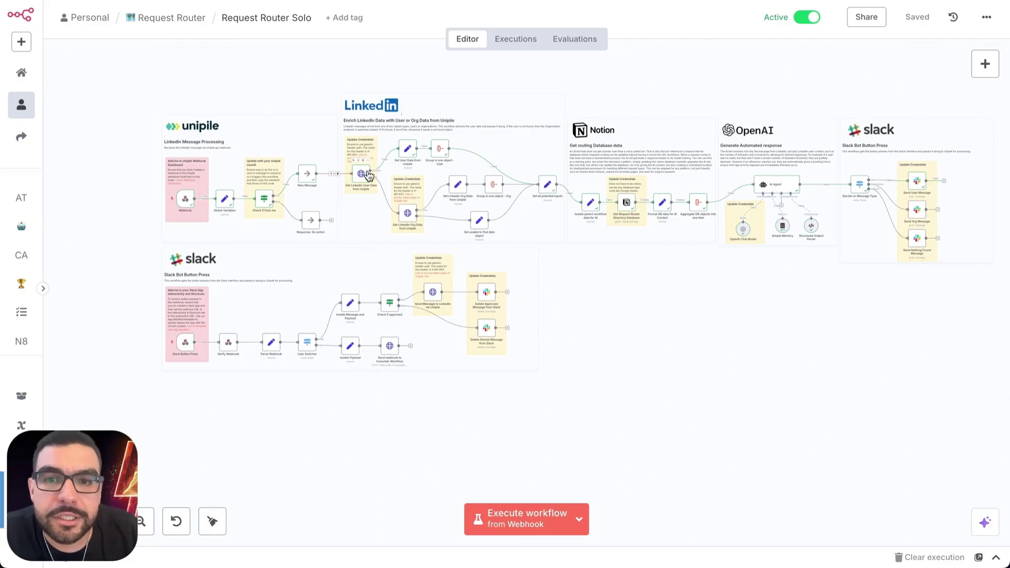
mouse_move(405, 156)
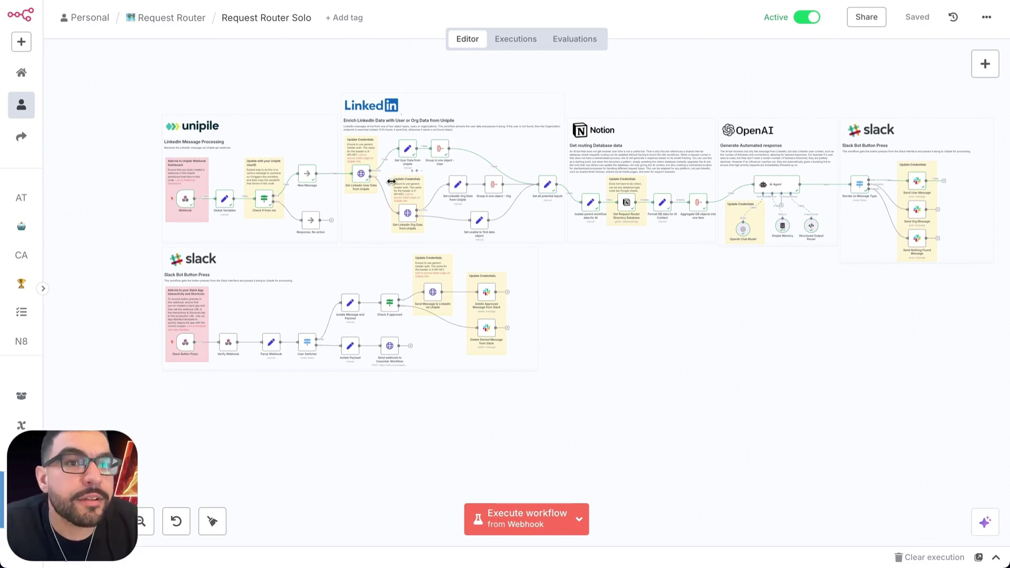
scroll(390, 182, "right", 5)
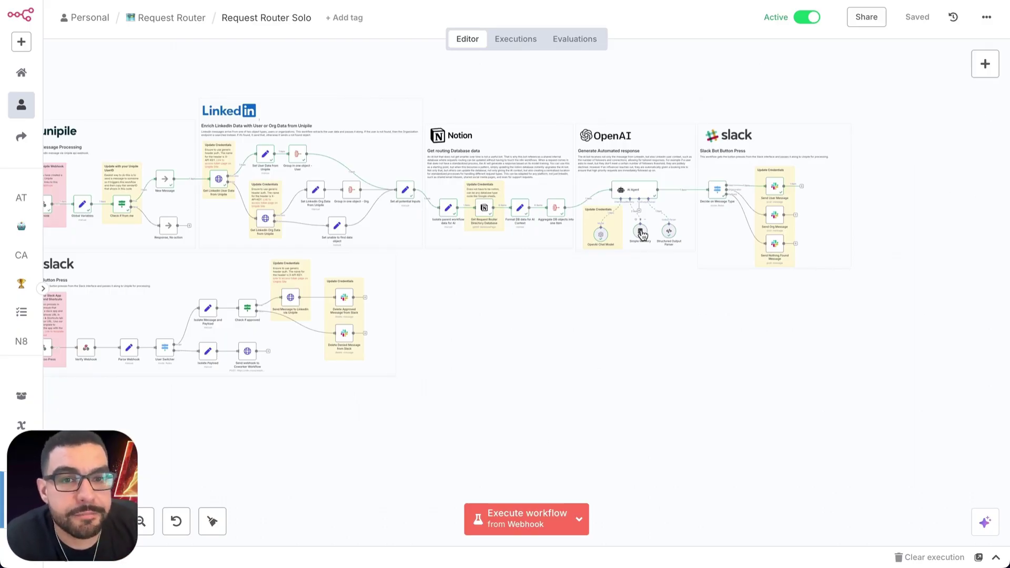
Zoom into the Unipile section and follow the red note's 'Link to Webhook Dashboard'
scroll(642, 234, "right", 2)
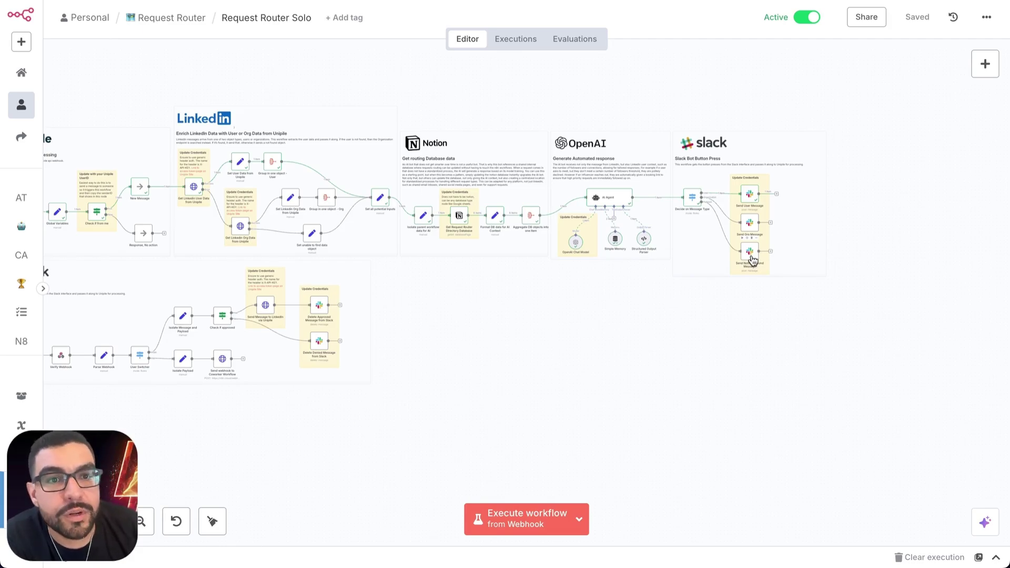
scroll(416, 203, "left", 5)
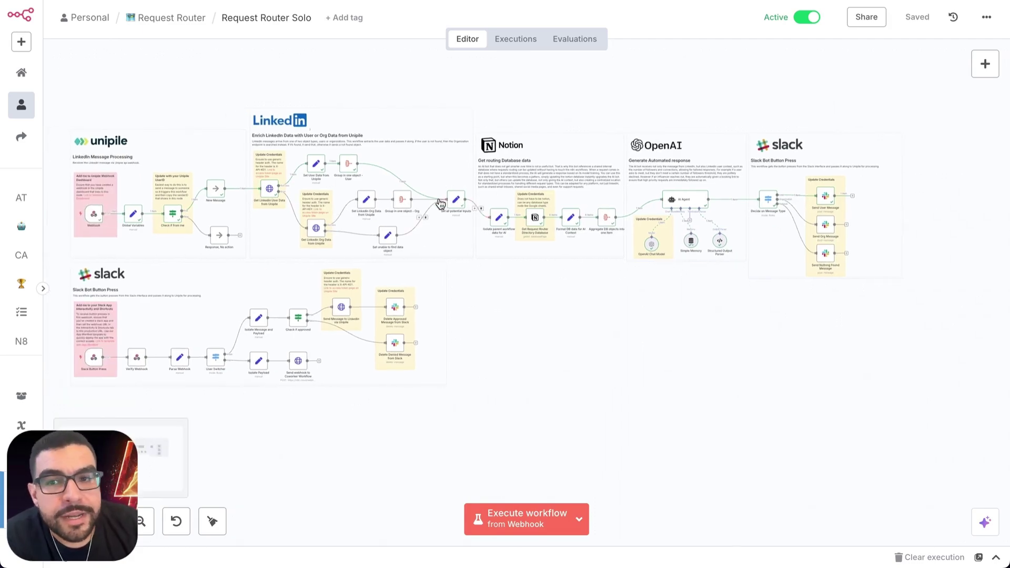
scroll(441, 204, "up", 3)
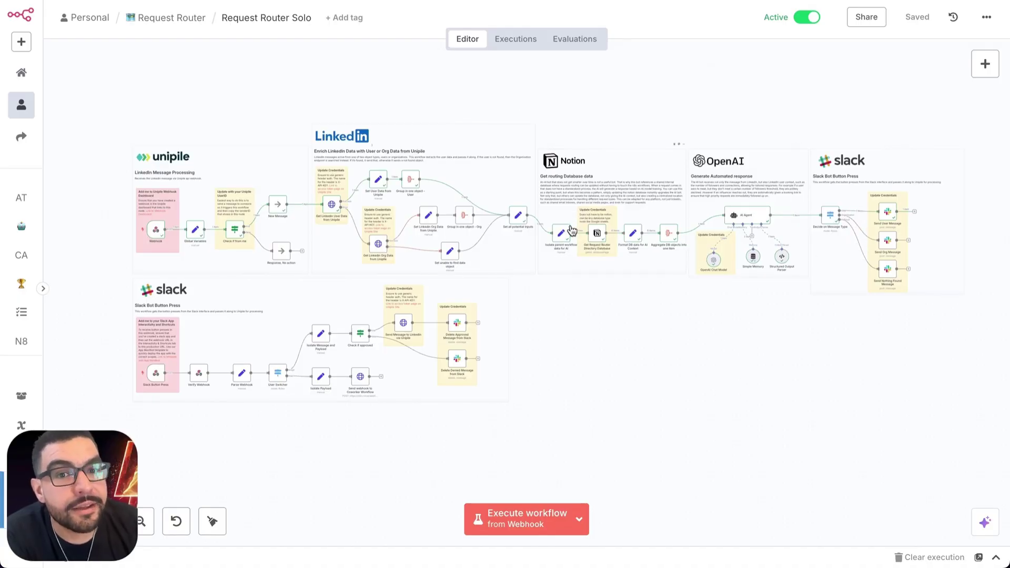
scroll(196, 235, "up", 5)
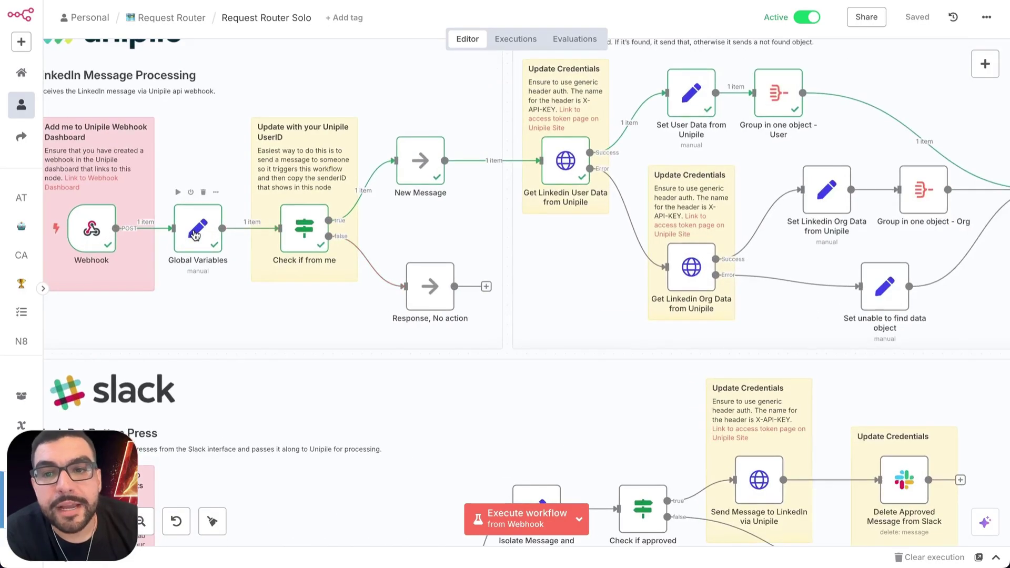
scroll(196, 235, "up", 2)
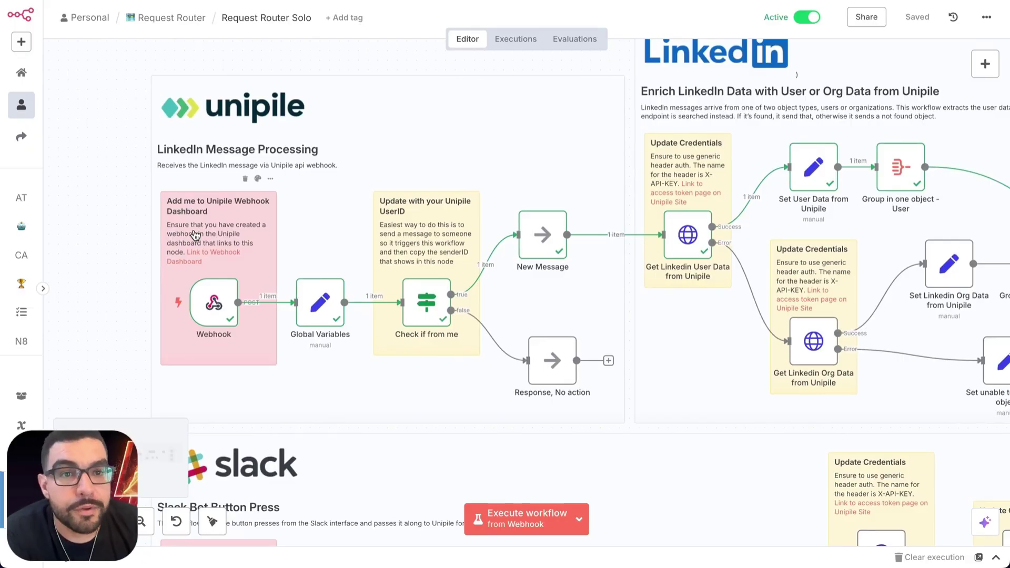
left_click(218, 257)
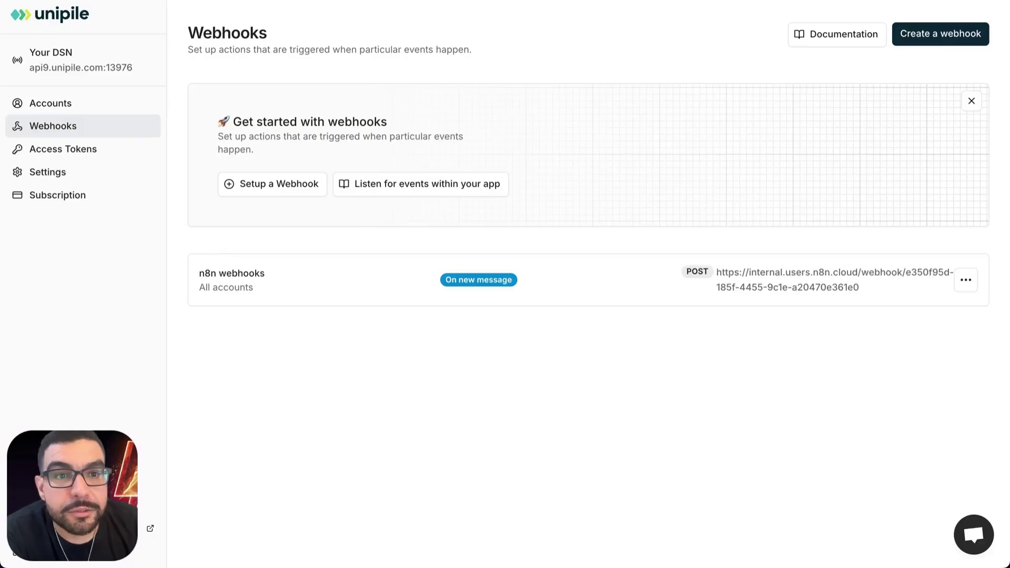
Start a new Unipile webhook named 'n8n webhook' with Messaging as its data source
left_click(267, 195)
left_click(367, 183)
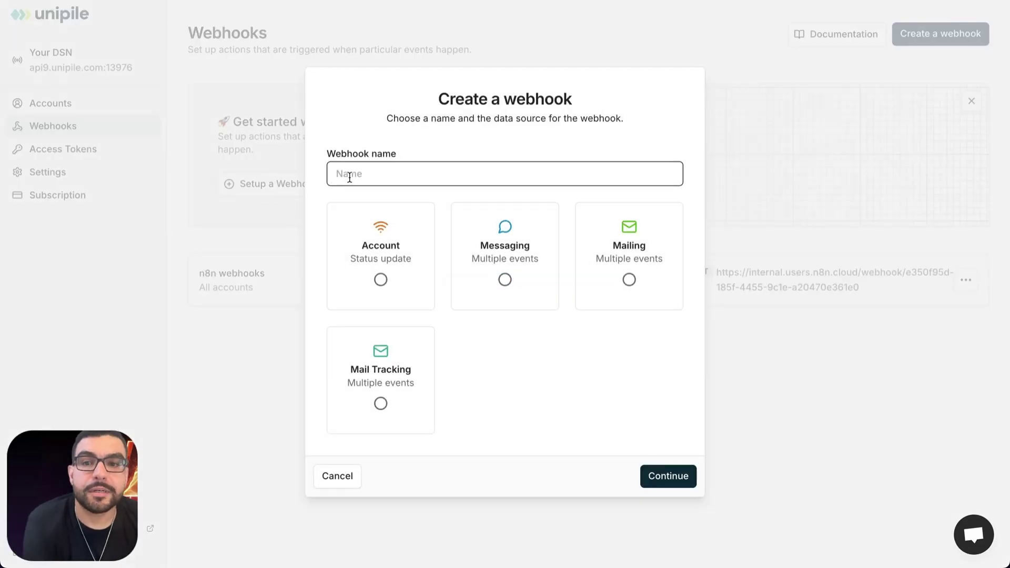
type("n8n")
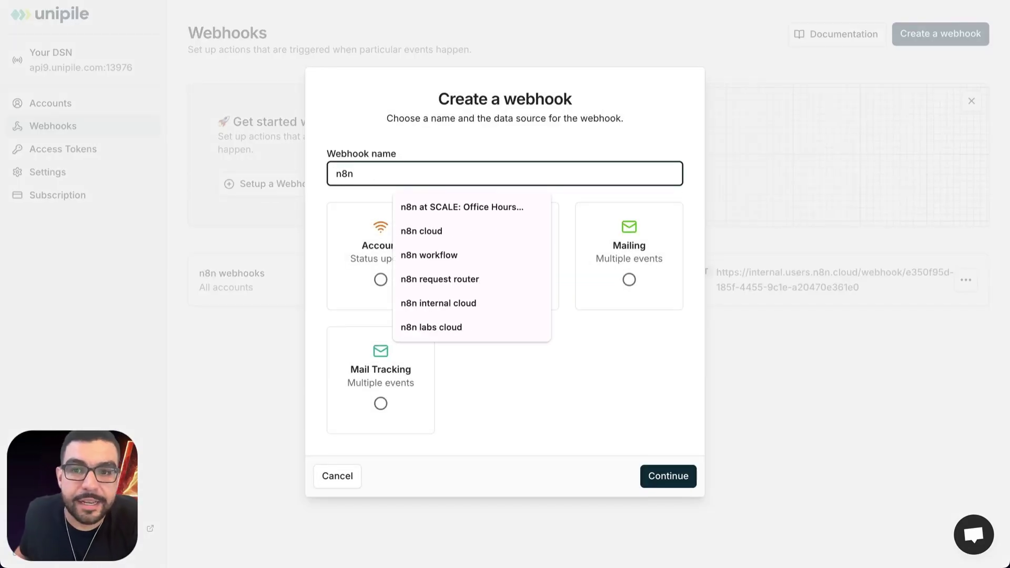
type(" webhook")
left_click(507, 278)
Keep the On new message event and all accounts, advancing to the callback URL step
left_click(668, 476)
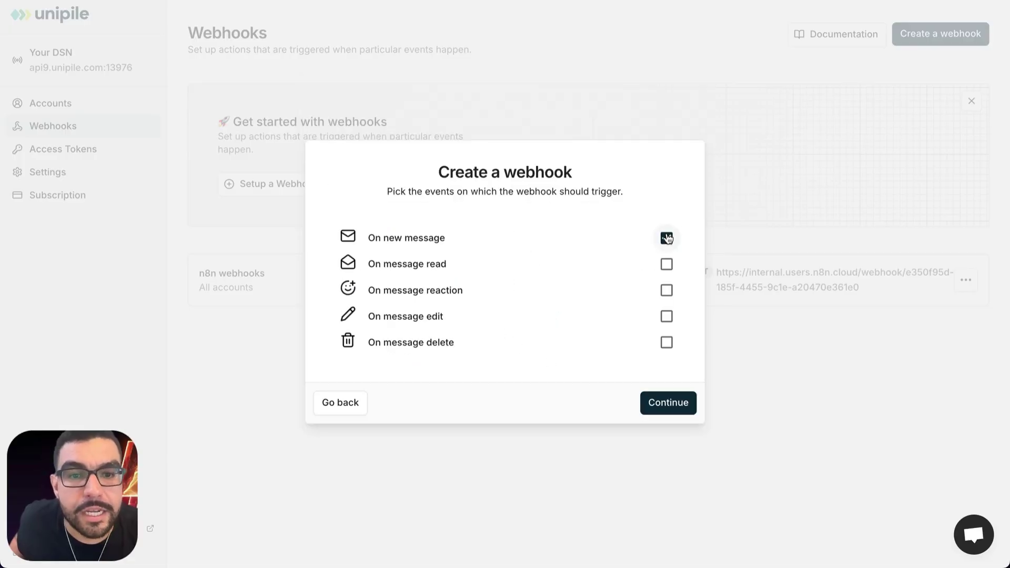
left_click(676, 413)
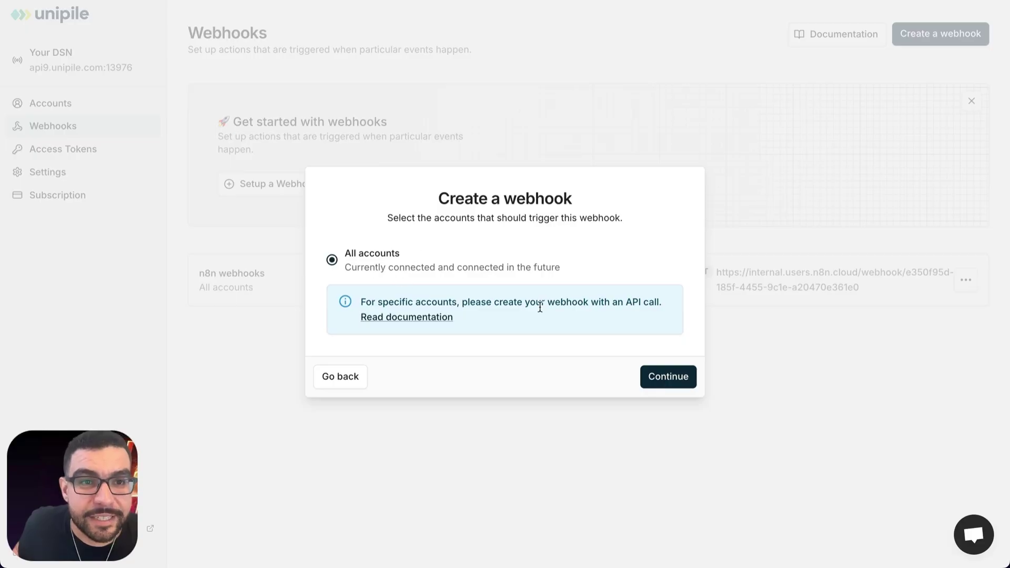
left_click(668, 376)
left_click(403, 266)
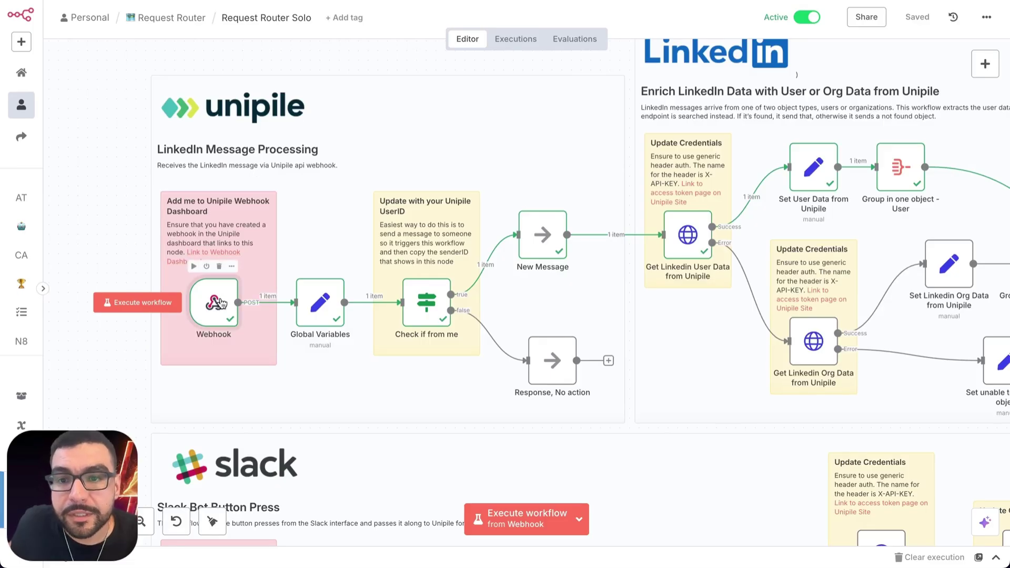
Look up the n8n Webhook node's production URL for Unipile's callback URL field
double_click(221, 304)
left_click(342, 109)
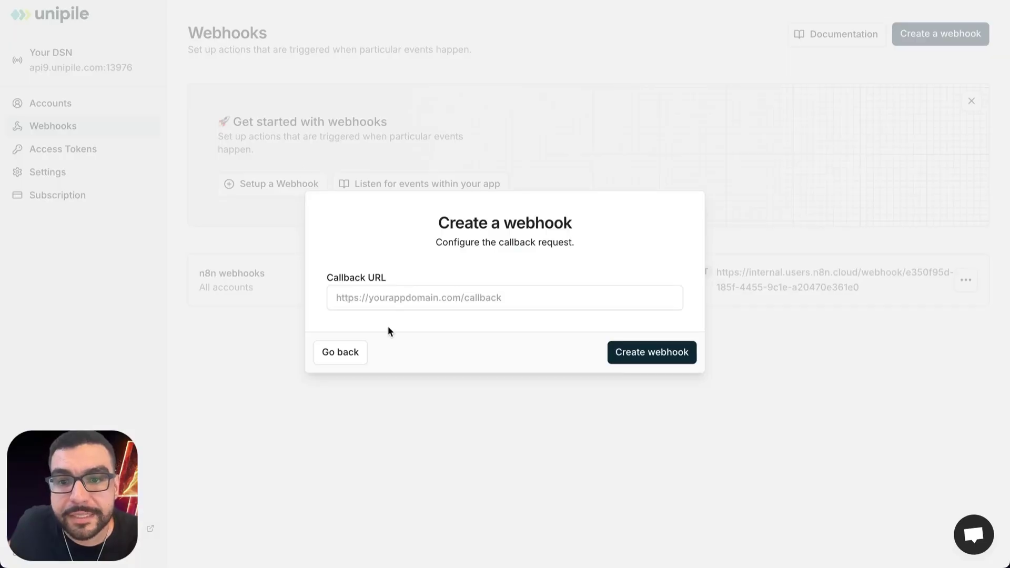
left_click(394, 296)
Back out of and cancel the unfinished Unipile webhook, then return to the workflow canvas
left_click(339, 354)
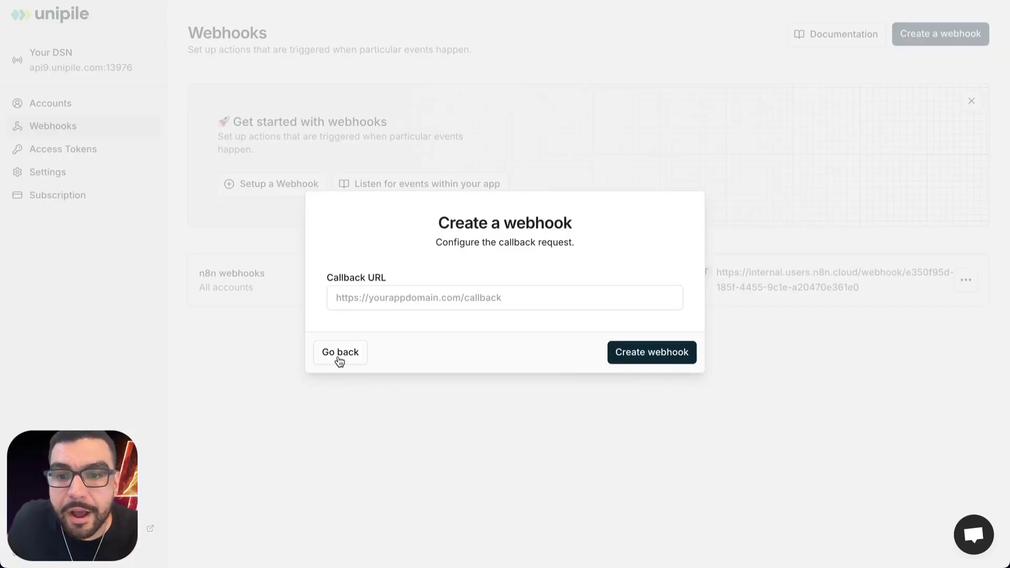
left_click(339, 388)
left_click(340, 395)
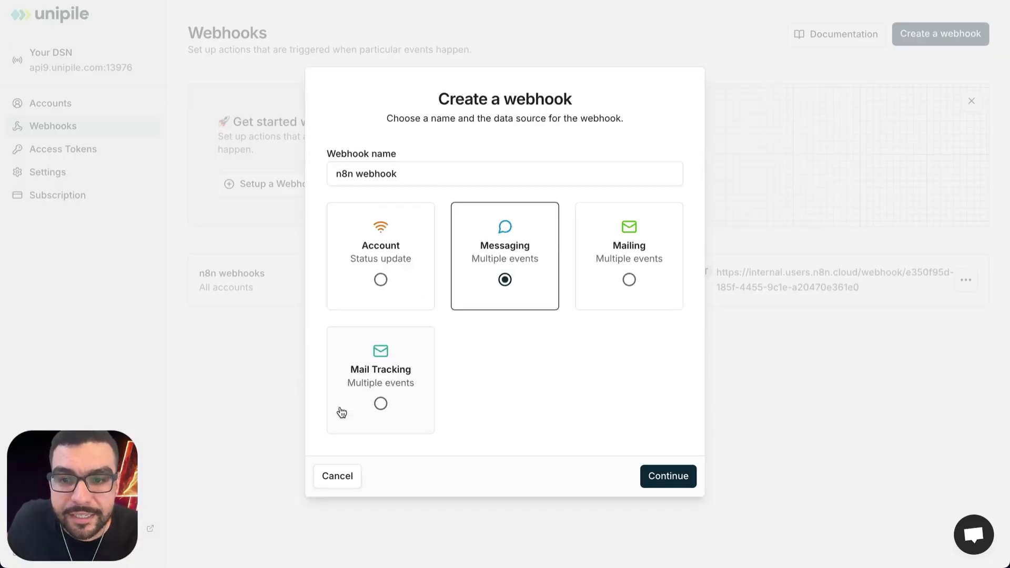
left_click(338, 476)
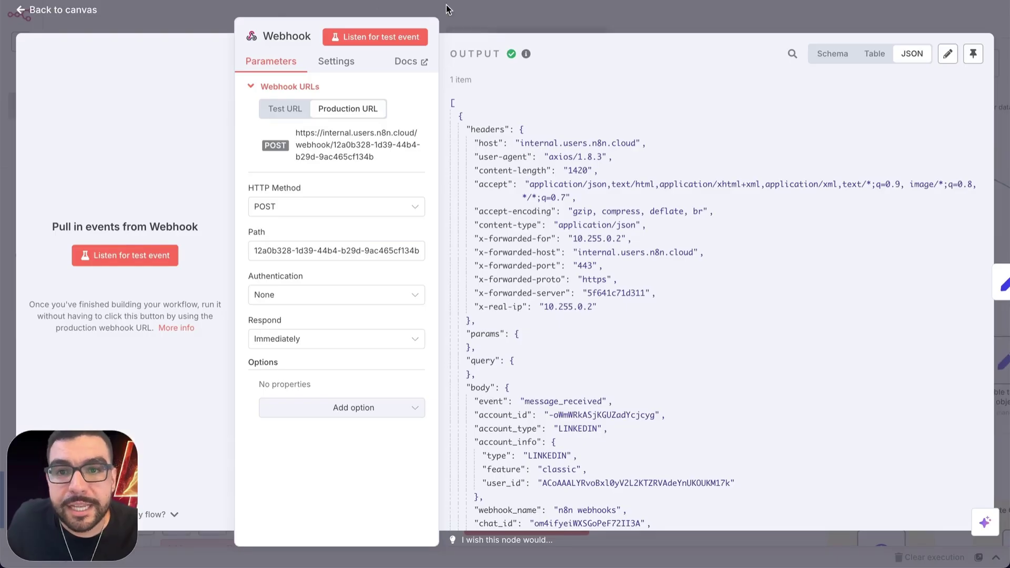
left_click(447, 10)
scroll(396, 221, "down", 2)
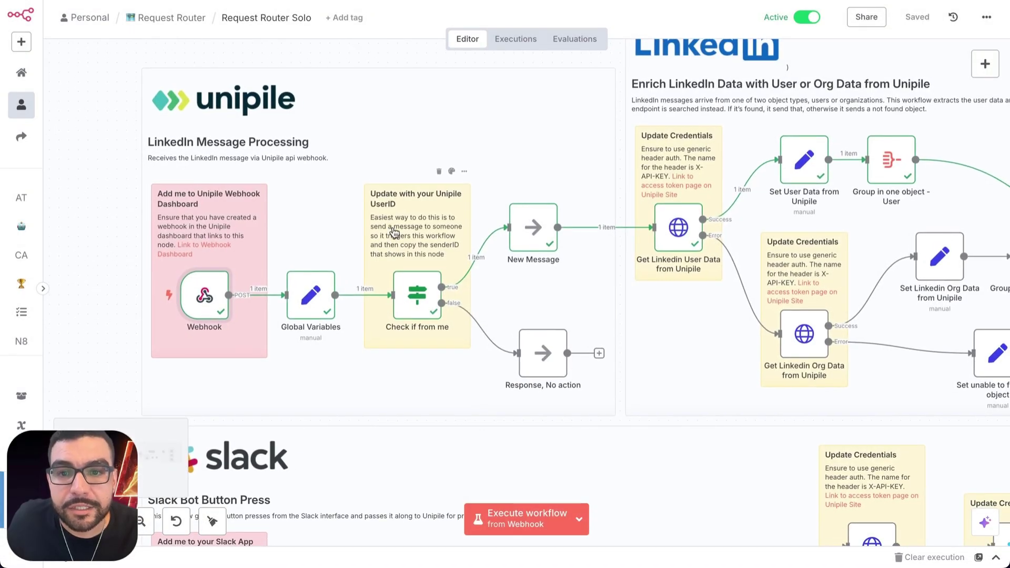
double_click(417, 295)
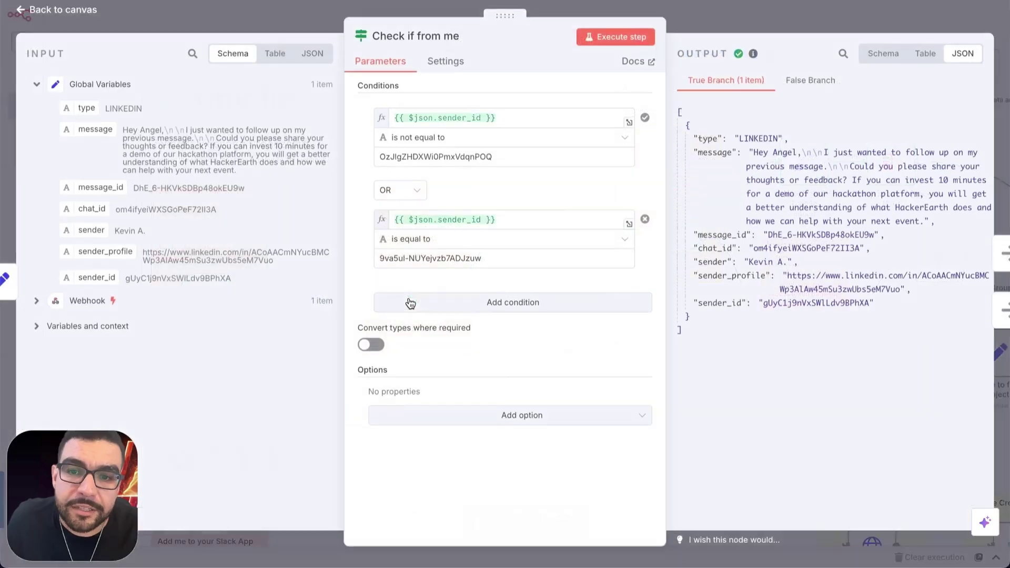
double_click(469, 149)
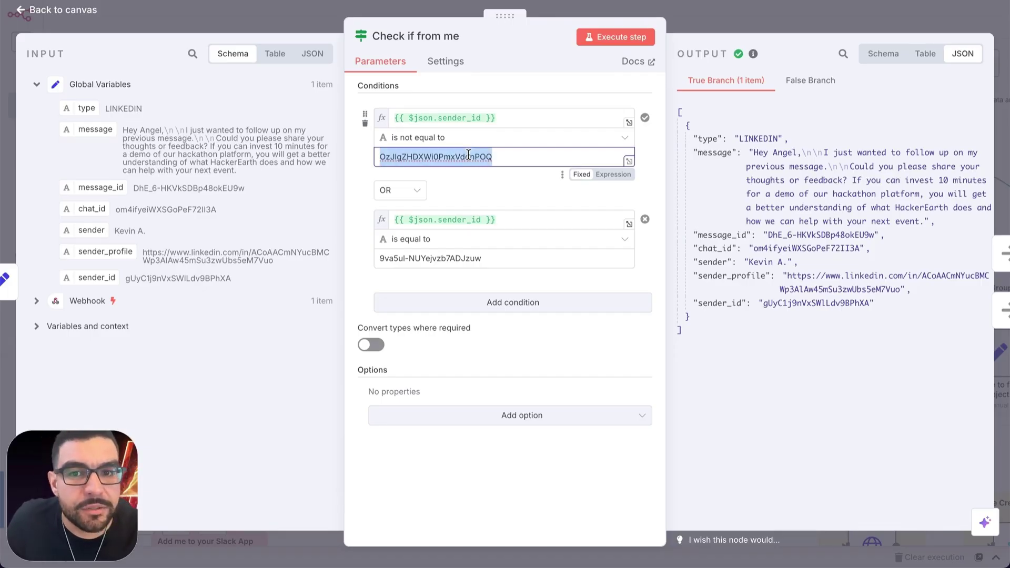
left_click(468, 155)
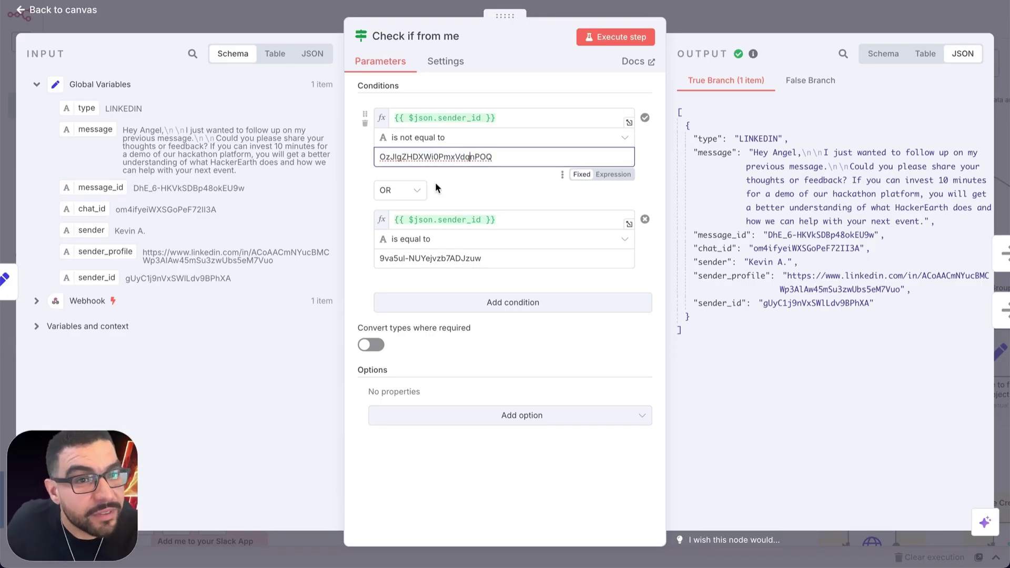
left_click(679, 18)
scroll(519, 314, "right", 10)
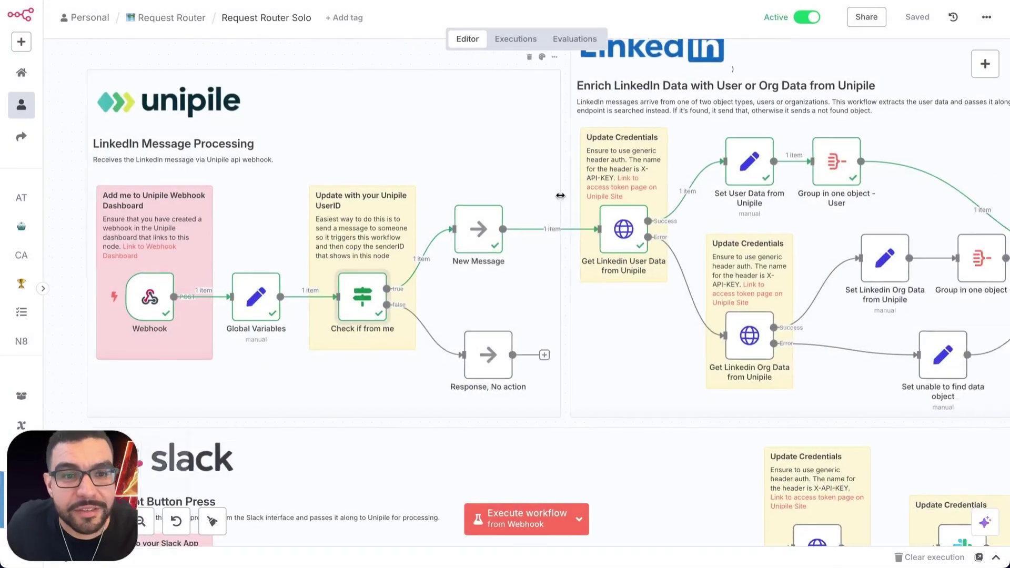
scroll(815, 274, "right", 10)
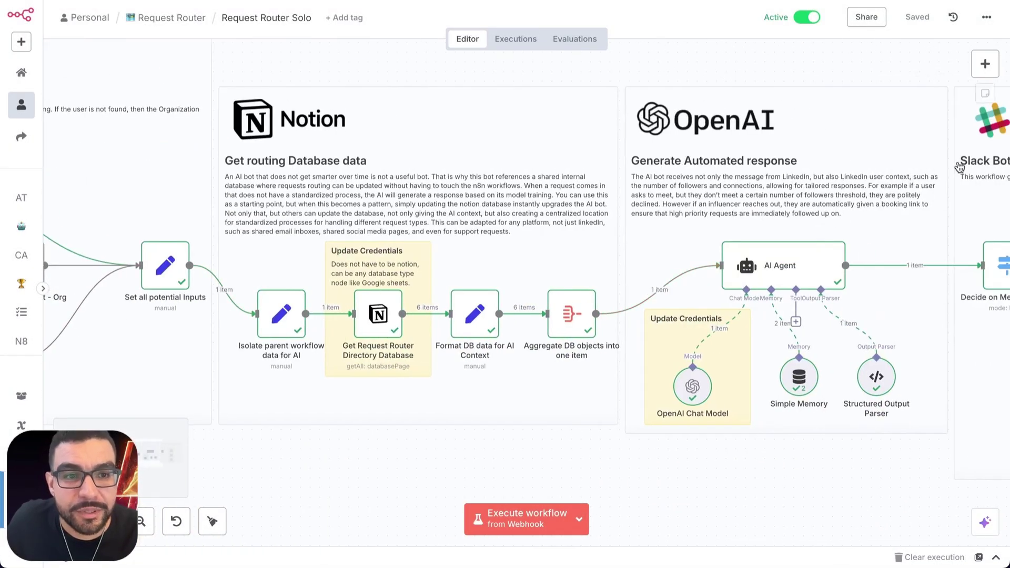
scroll(816, 273, "left", 10)
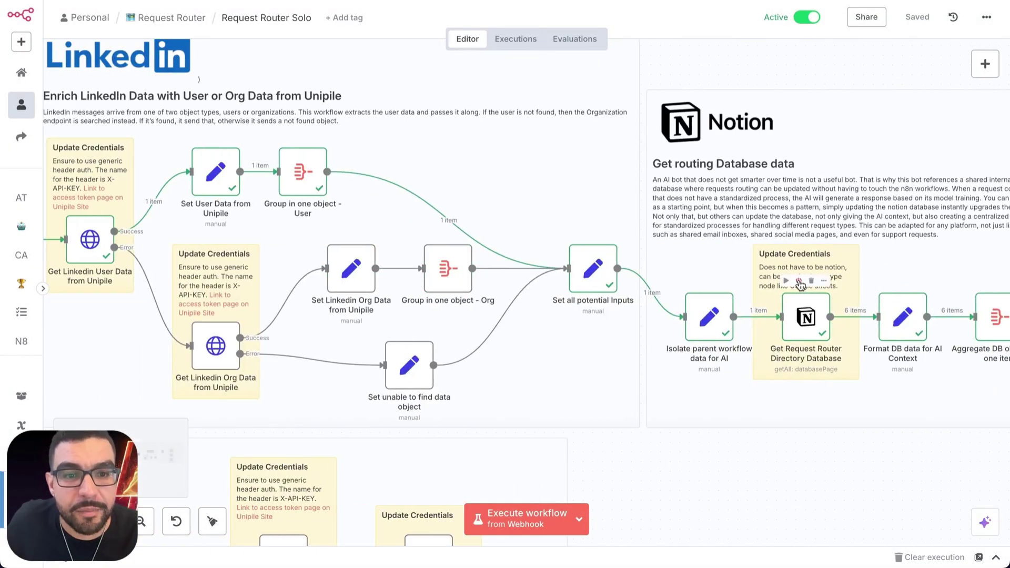
scroll(794, 305, "left", 10)
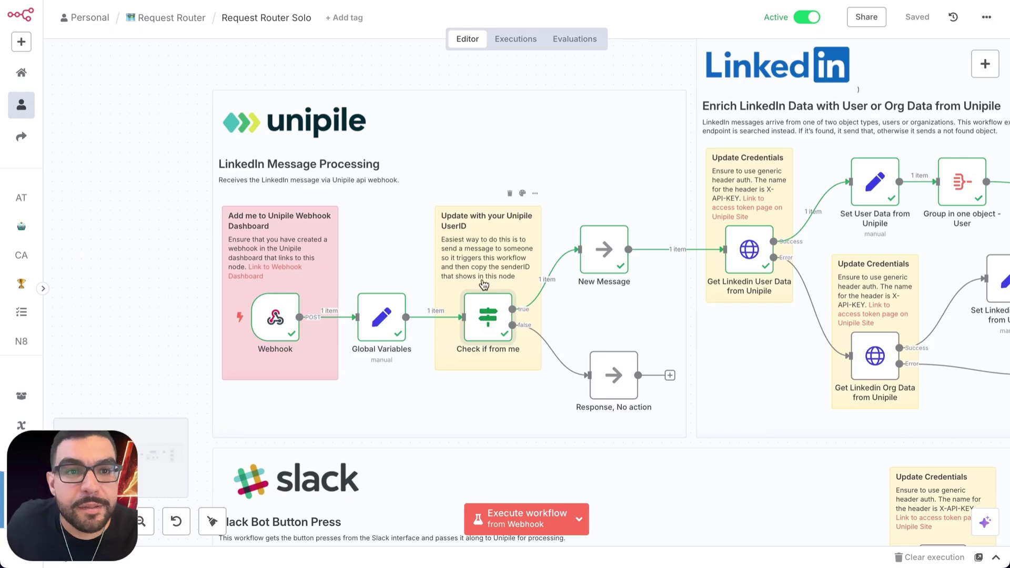
Review the Check if from me sender_id expression and both excluded sender ID values
double_click(495, 310)
left_click(456, 119)
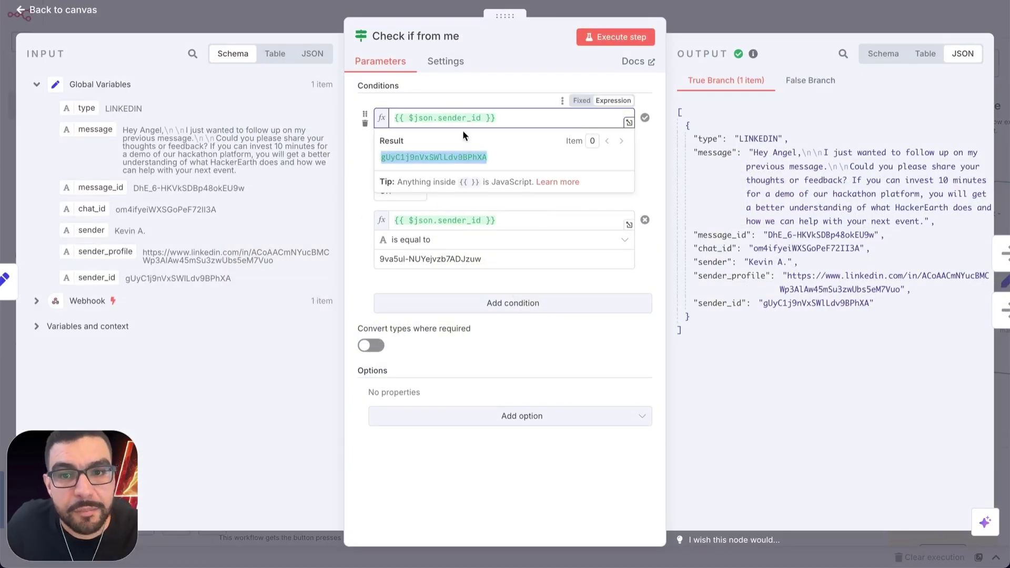
left_click(467, 80)
double_click(458, 156)
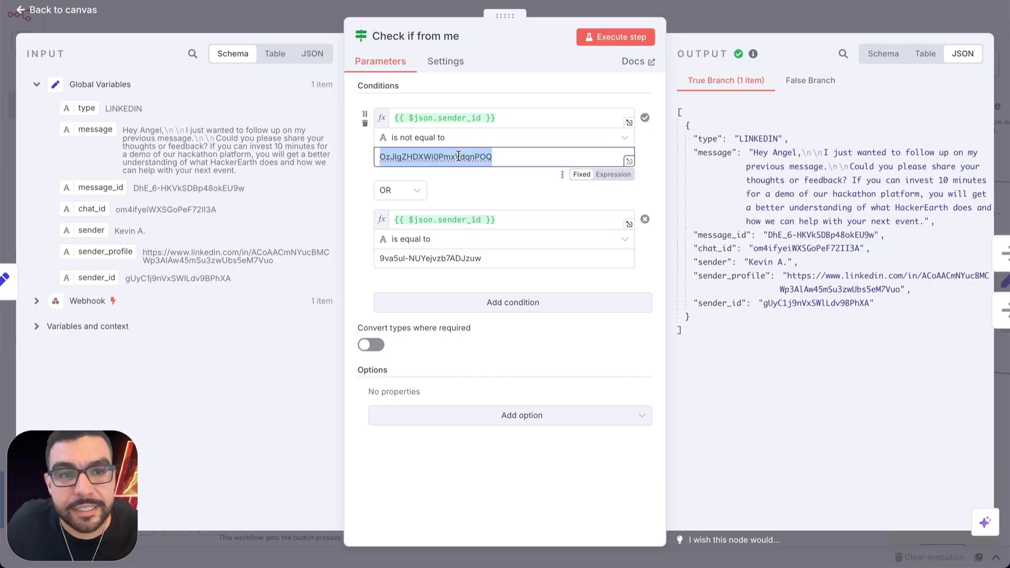
left_click(447, 256)
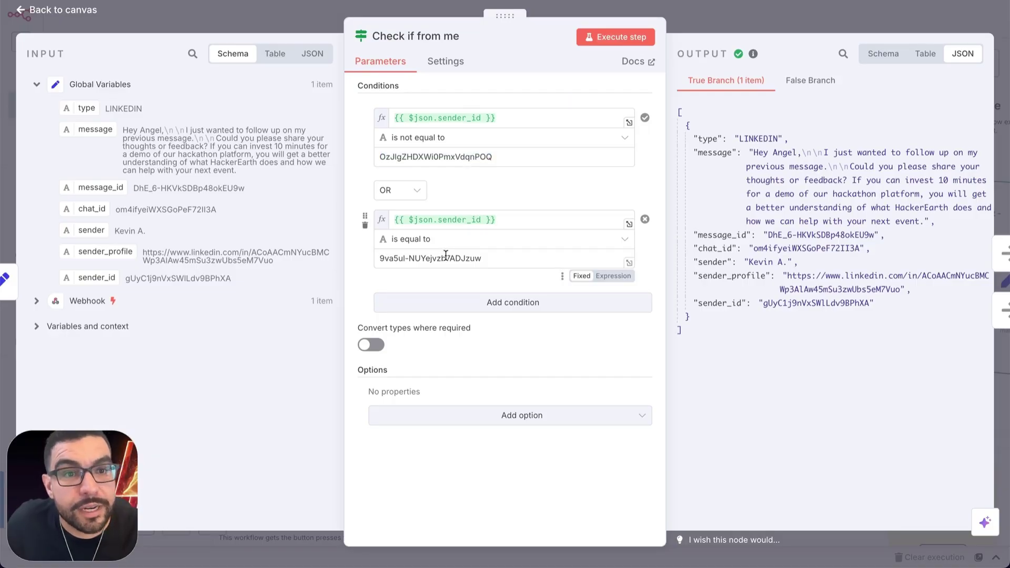
double_click(446, 257)
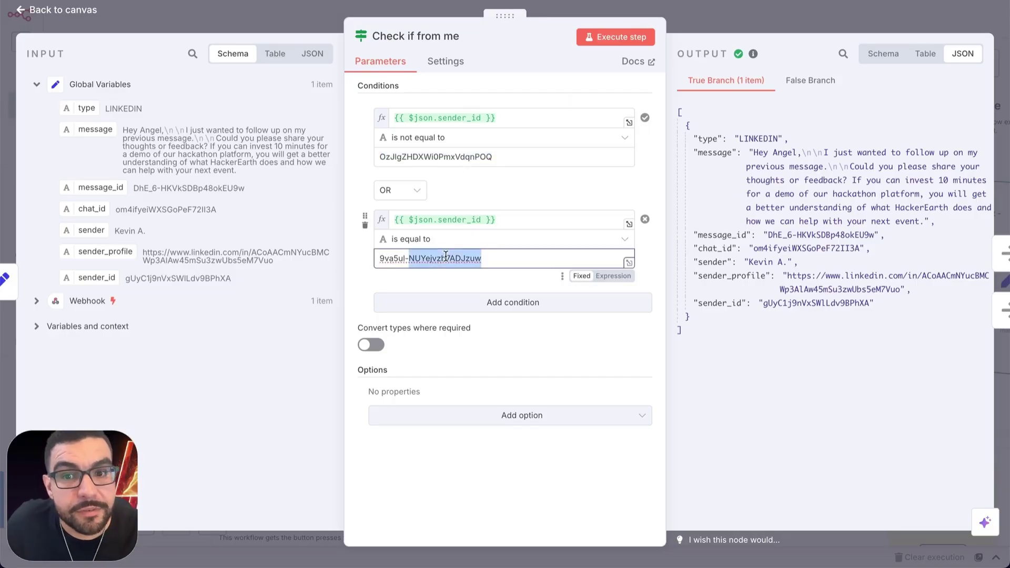
left_click(463, 182)
left_click(436, 258)
triple_click(435, 258)
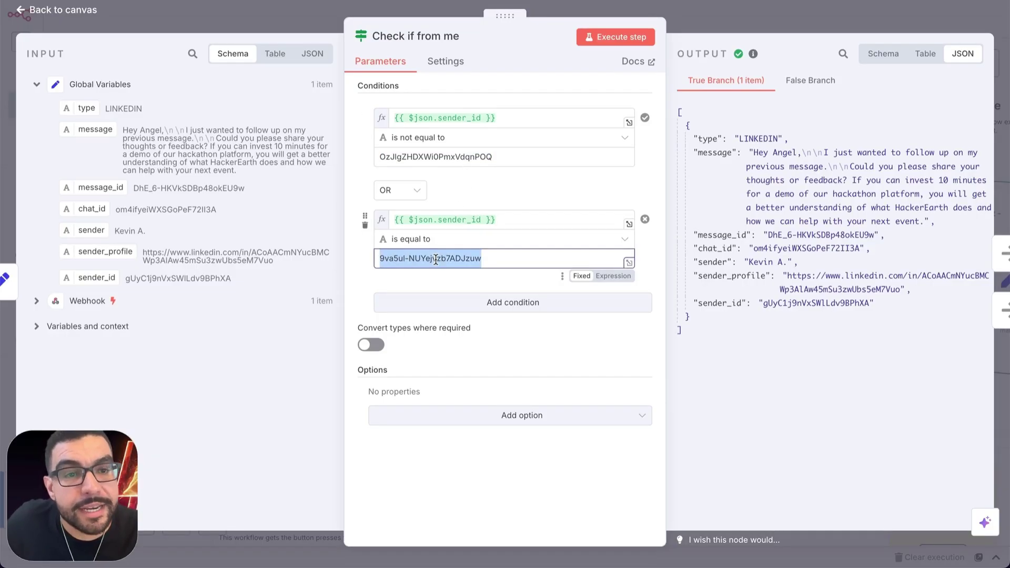
left_click(472, 183)
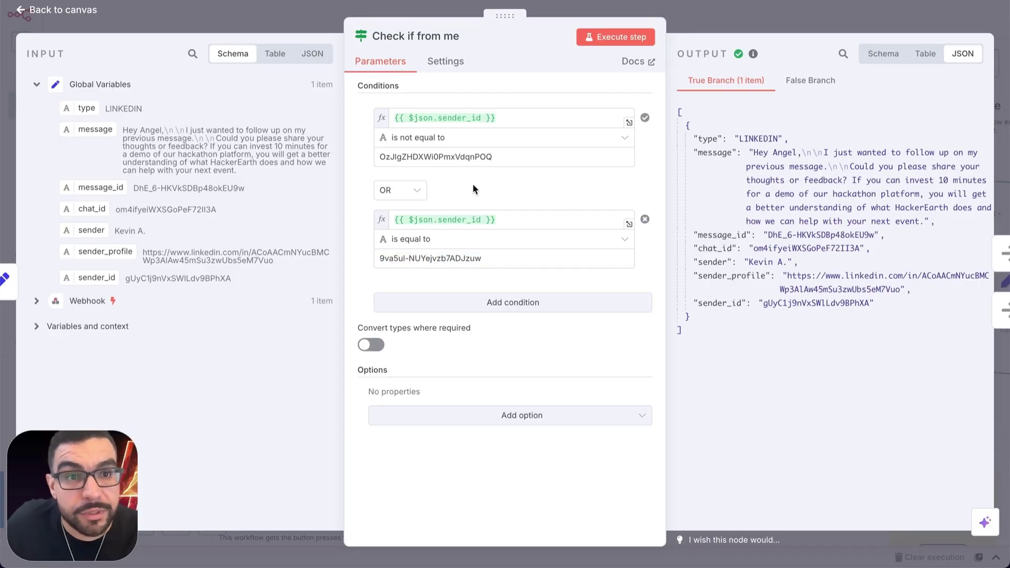
Close the node and follow the Update Credentials note's link to Unipile's access token page
mouse_move(366, 220)
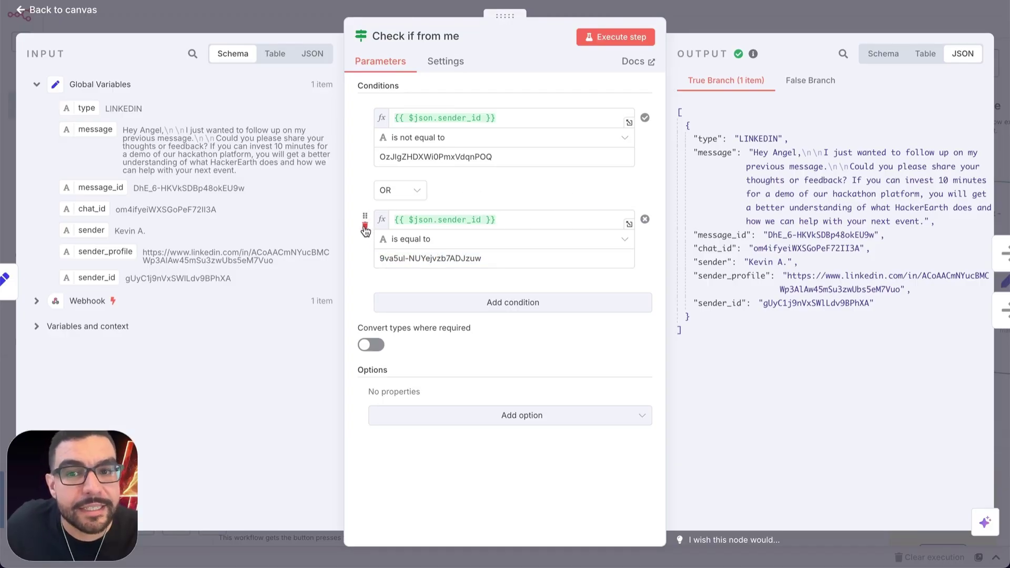
key("Escape")
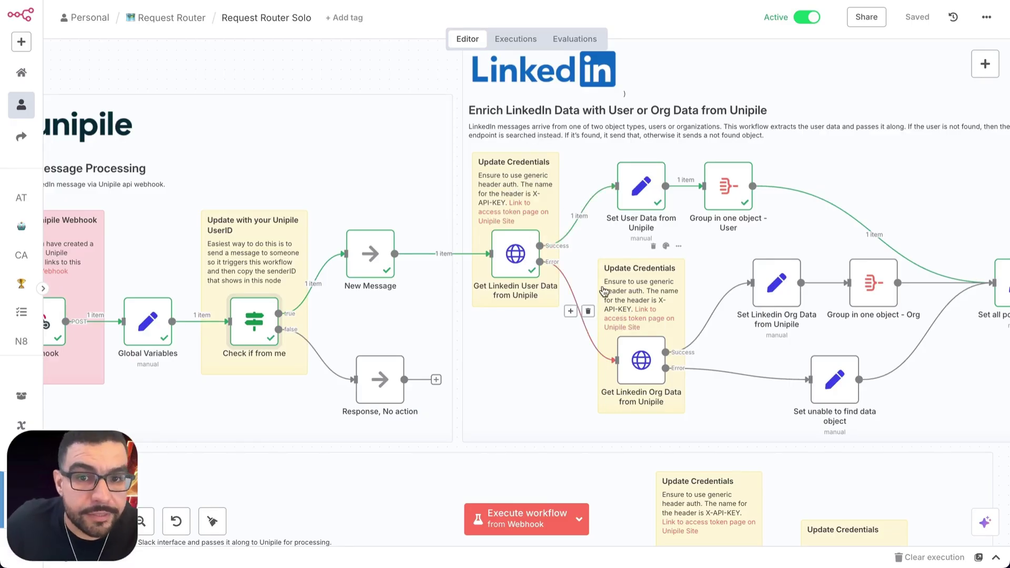
left_click(516, 203)
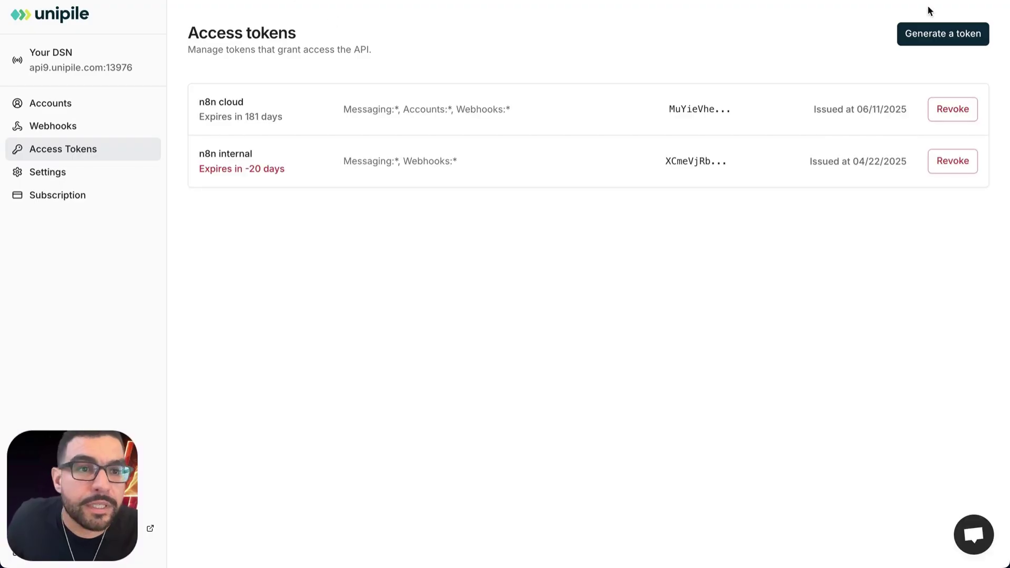
Start a new Unipile access token with Messaging, Accounts and Webhooks scopes
left_click(971, 40)
left_click(240, 274)
left_click(240, 350)
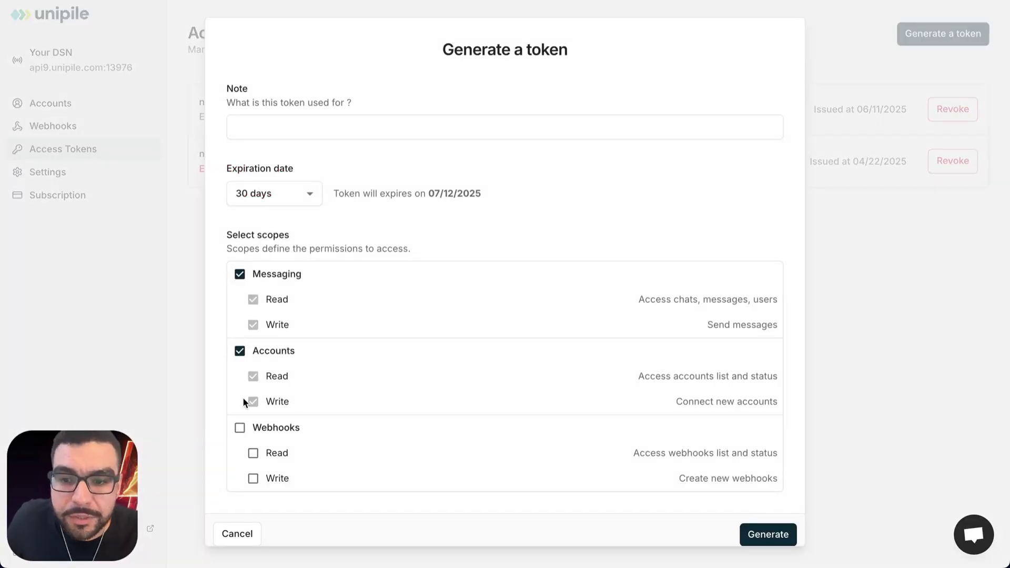
left_click(241, 428)
Note the token as 'n8n creds', generate it, and highlight the DSN in the curl example
left_click(310, 134)
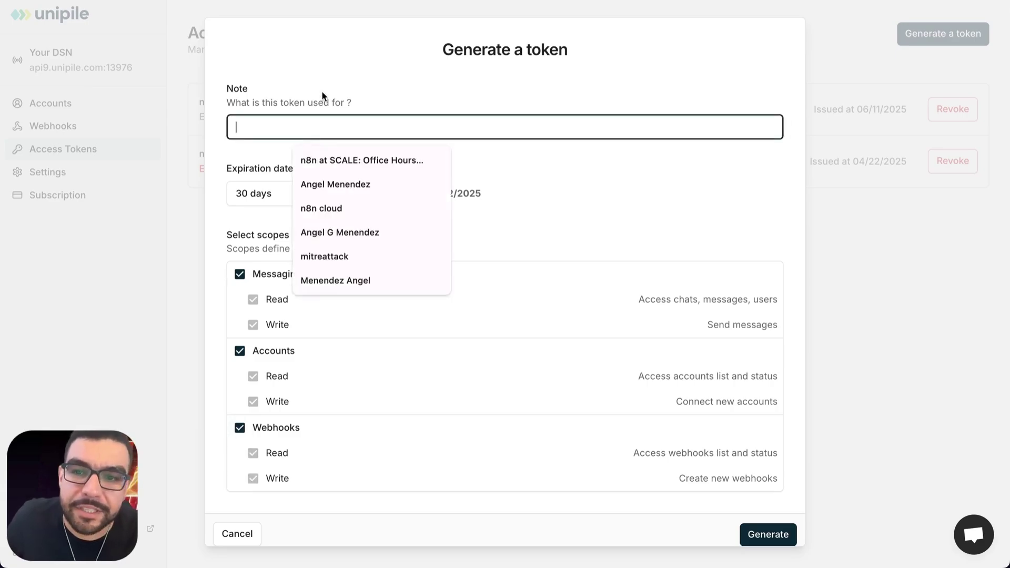
type("n8n creds")
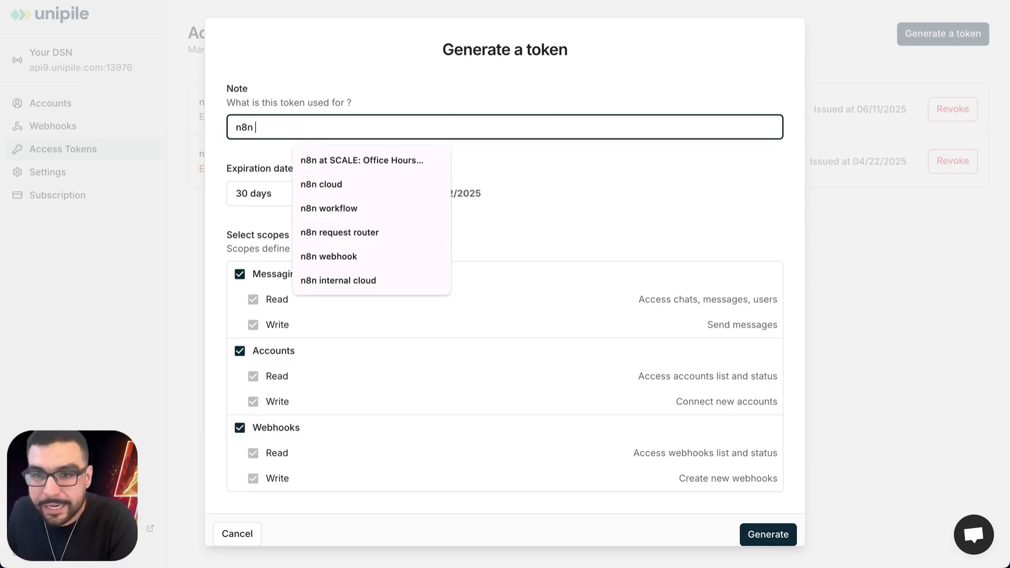
left_click(530, 383)
left_click(754, 533)
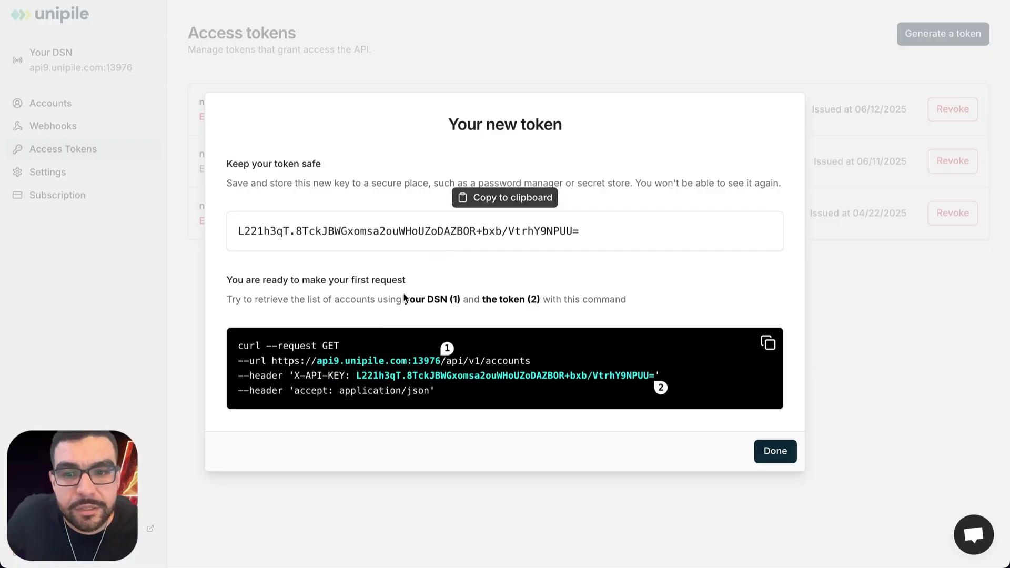
left_click_drag(319, 363, 406, 361)
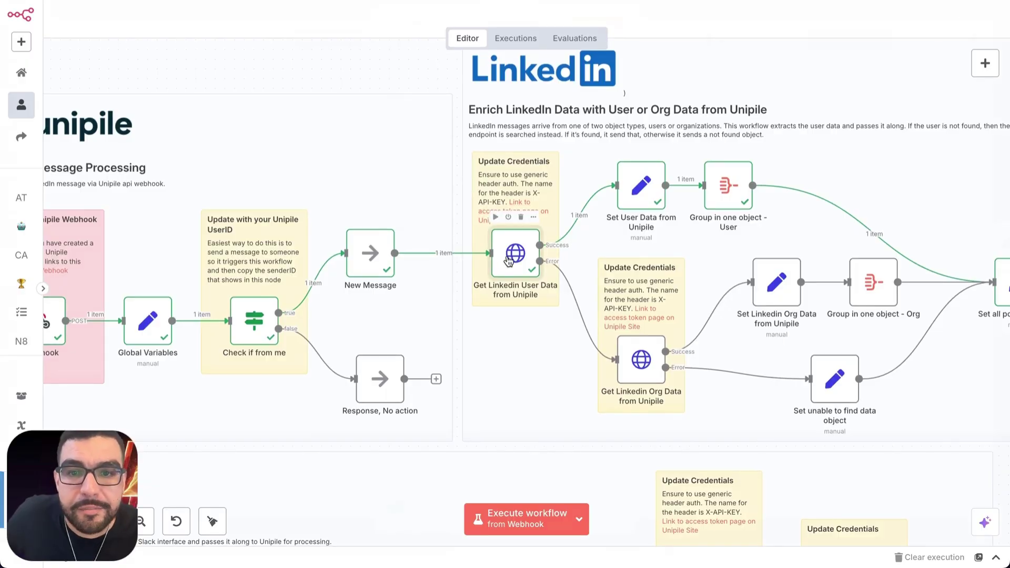
Open Get Linkedin User Data and check the Unipile DSN in its request URL
double_click(514, 254)
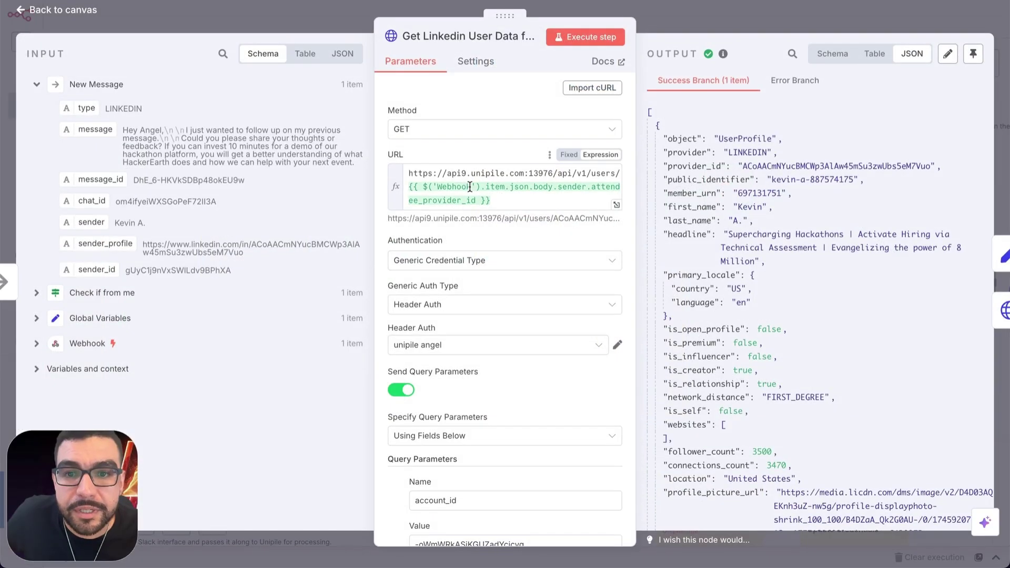
left_click_drag(552, 173, 424, 169)
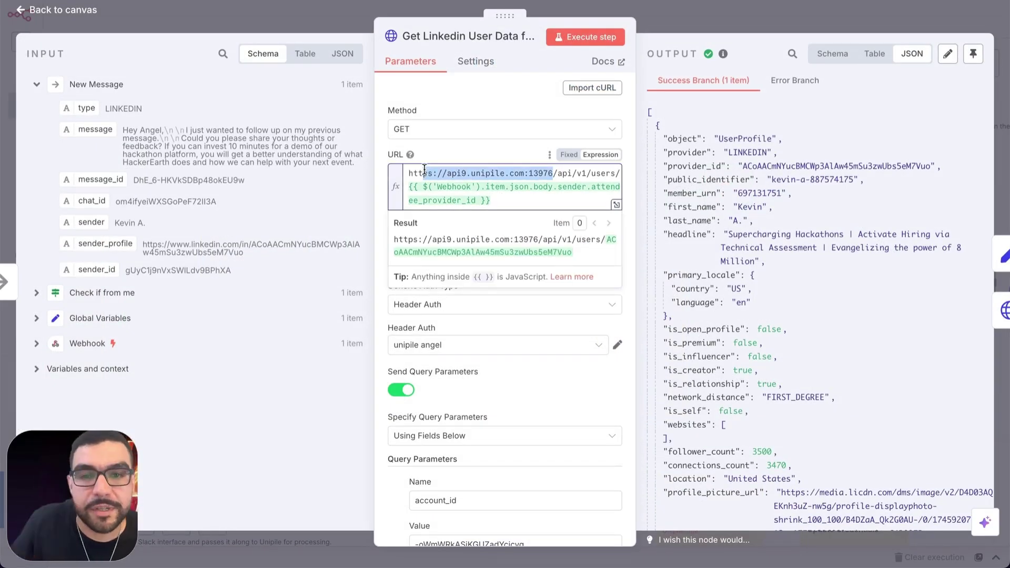
left_click(444, 140)
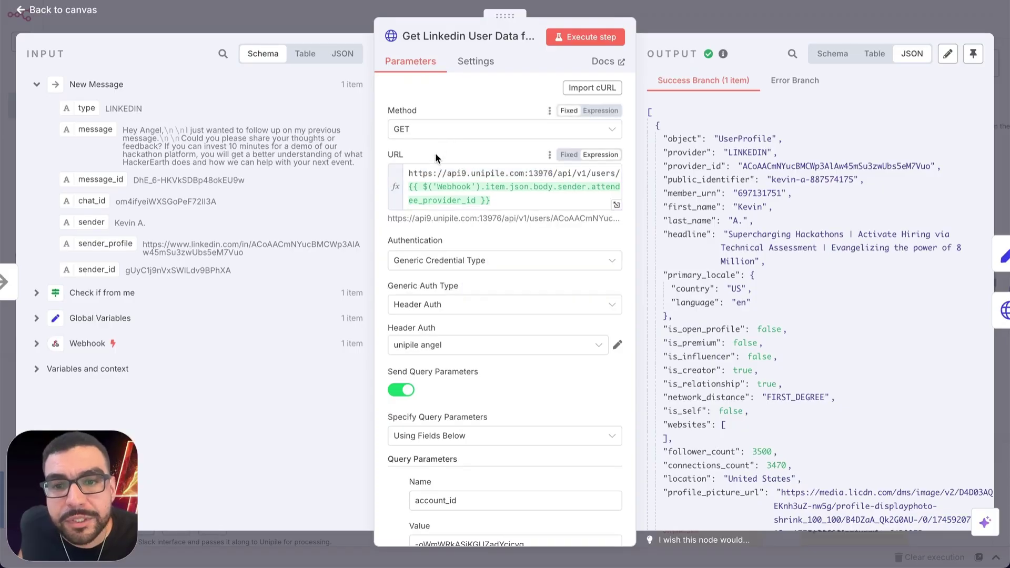
Put the new token into the unipile angel X-API-KEY credential, then begin revoking the token
left_click(616, 348)
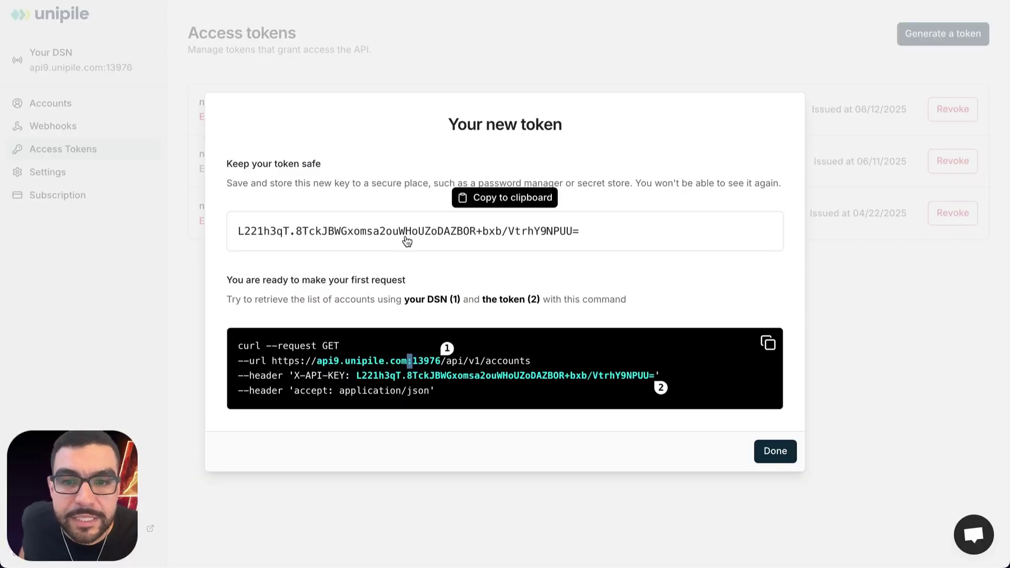
left_click(407, 232)
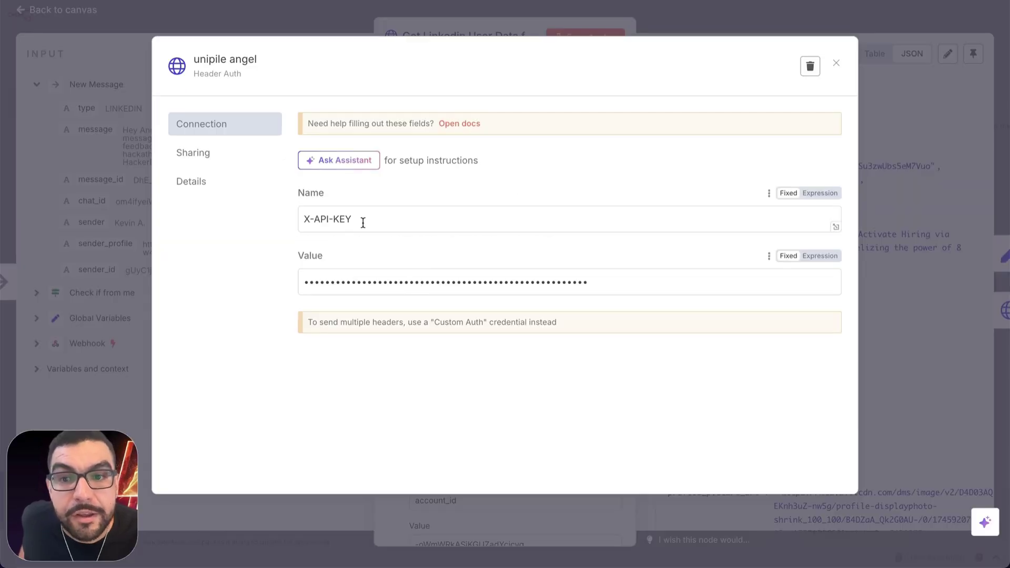
left_click_drag(362, 221, 280, 223)
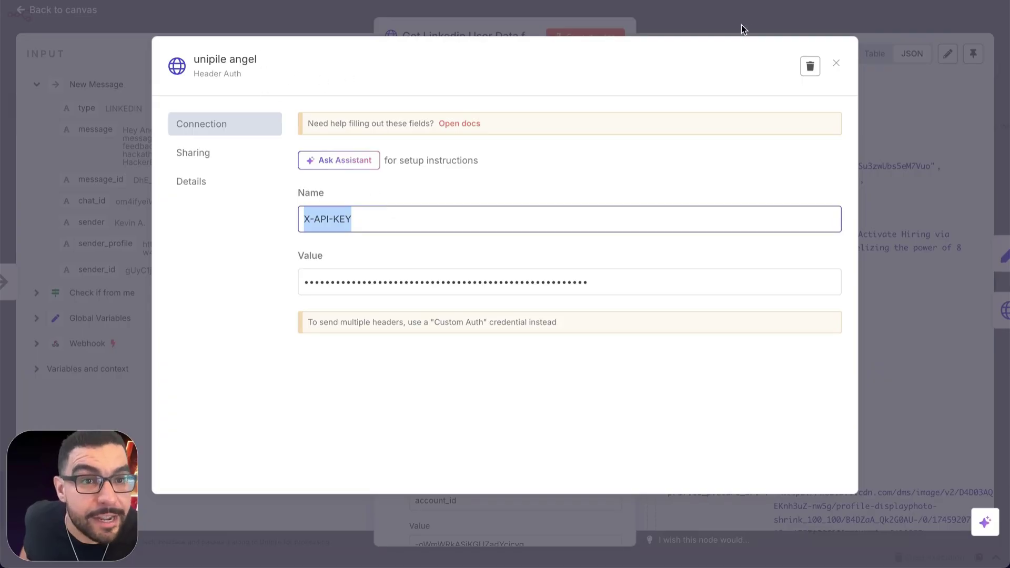
left_click(836, 64)
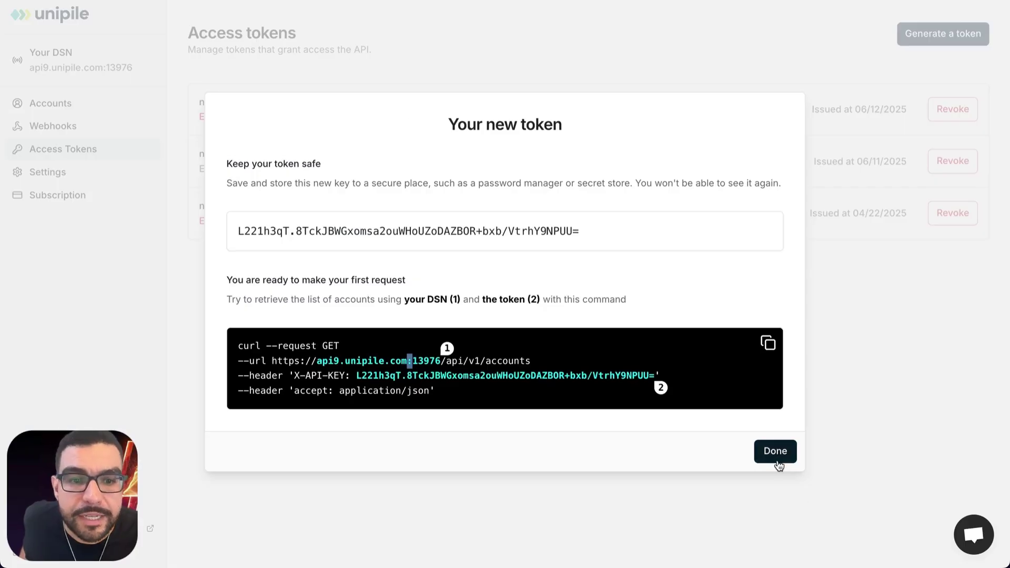
left_click(773, 449)
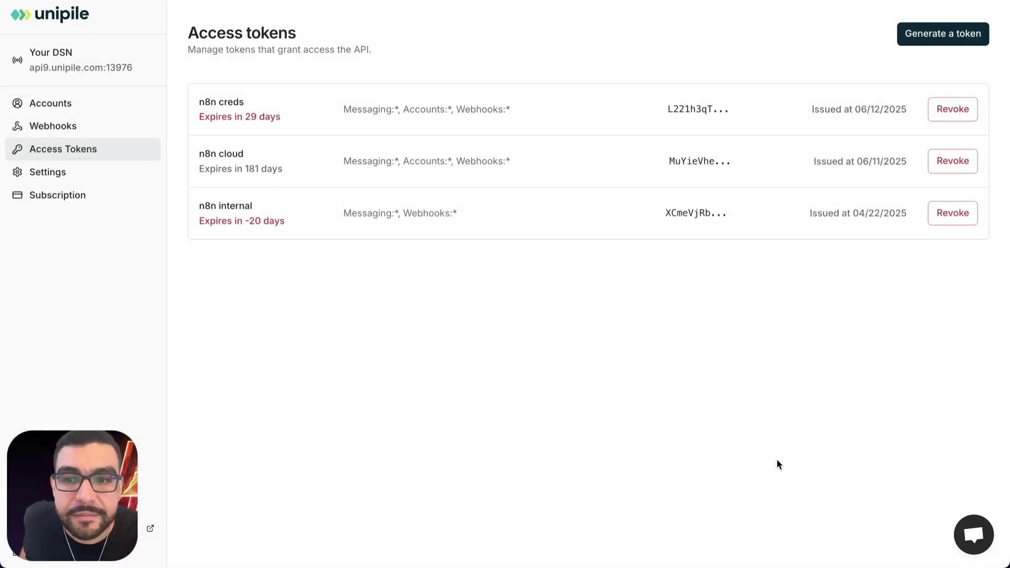
left_click(957, 109)
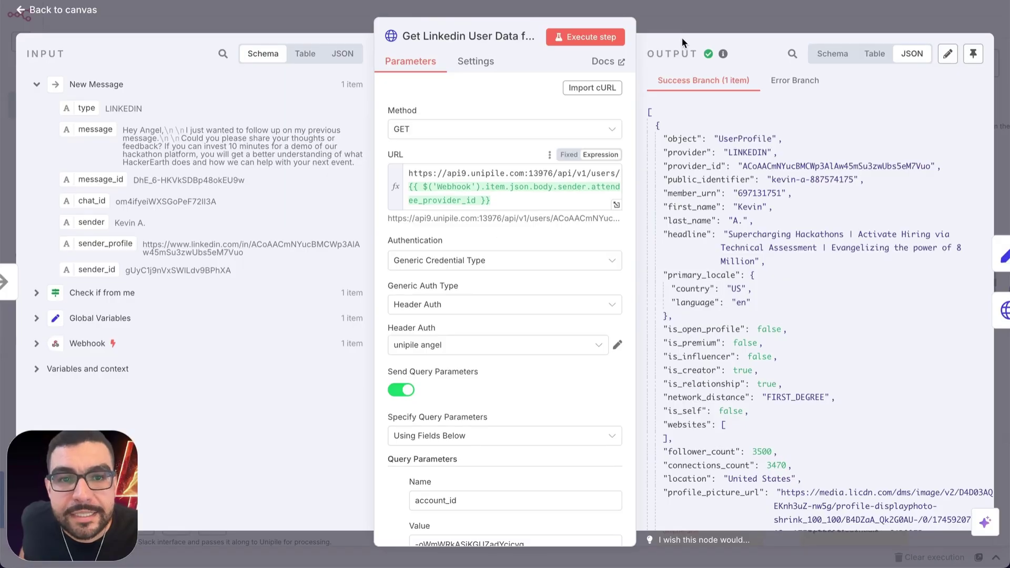
Leave the node editor and pan the canvas over to the Notion and OpenAI sections
left_click(682, 21)
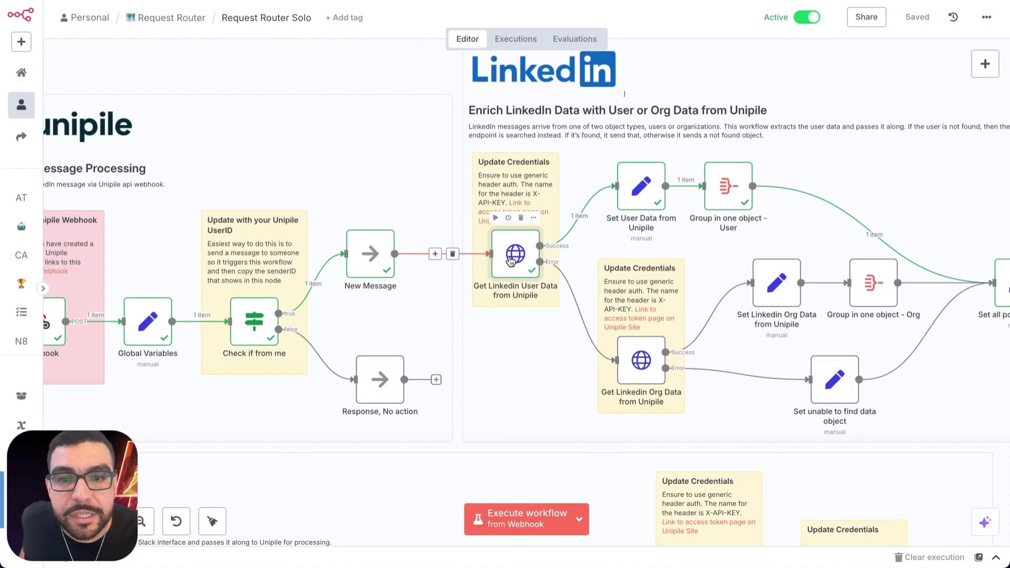
scroll(517, 233, "down", 5)
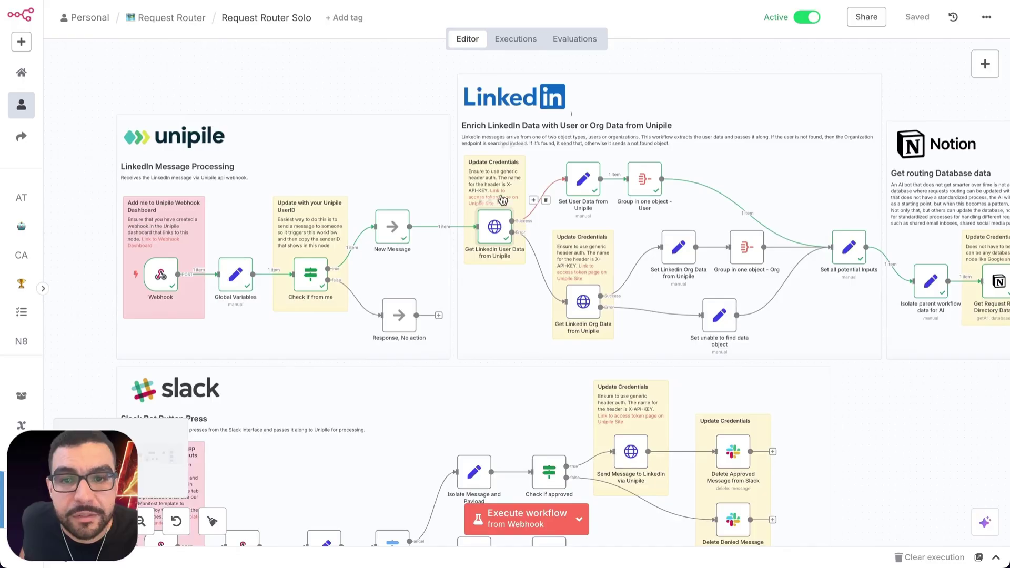
scroll(592, 269, "down", 3)
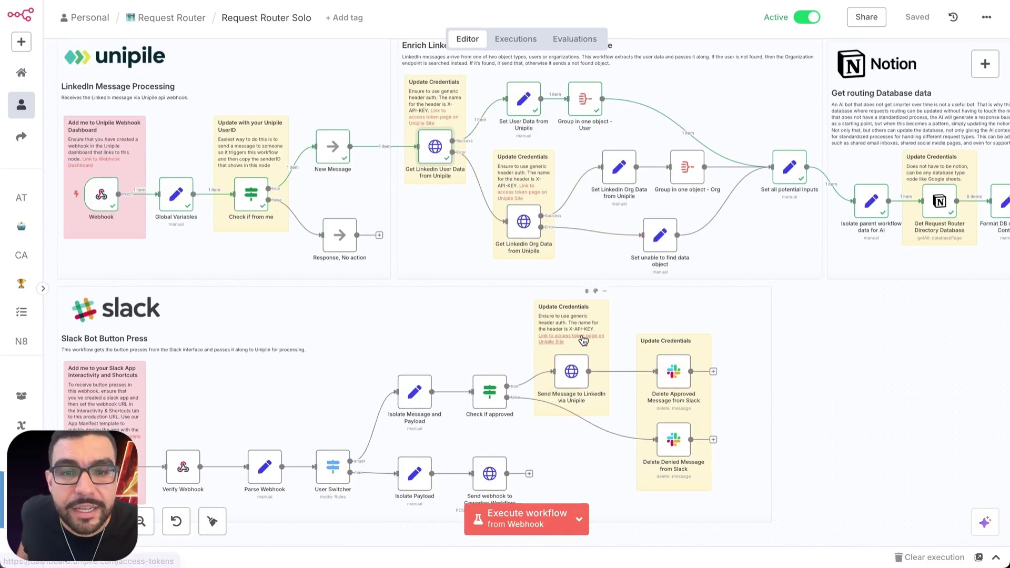
scroll(582, 266, "right", 5)
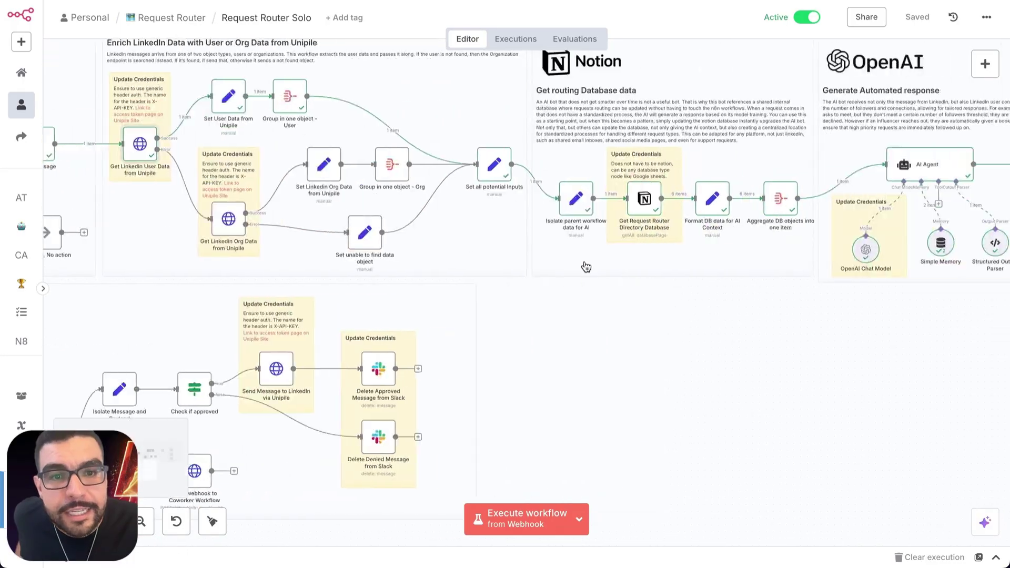
scroll(575, 154, "up", 1)
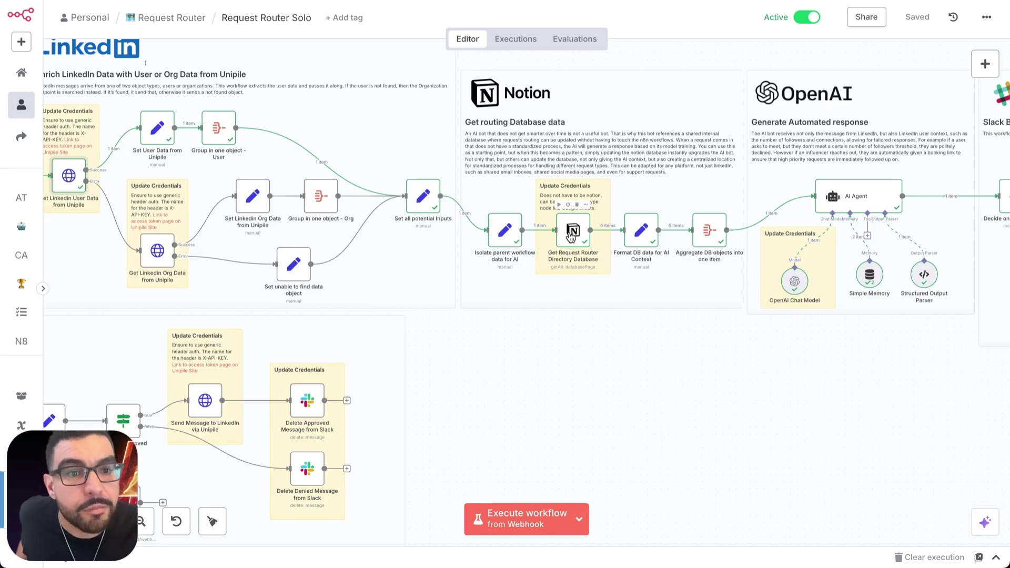
Inspect the Notion directory database node and the Format DB data for AI Context dbObject expression
double_click(575, 237)
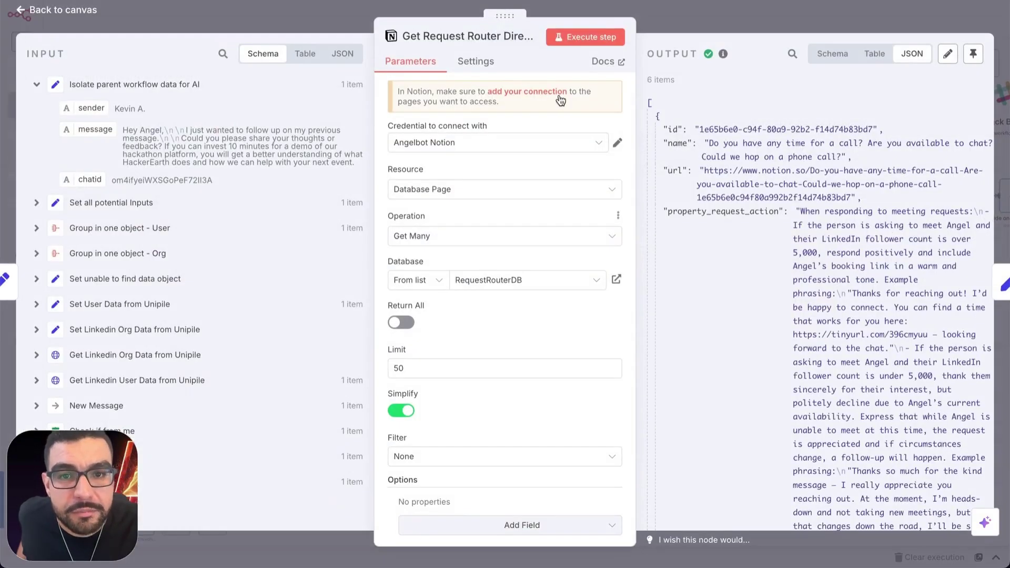
left_click(671, 21)
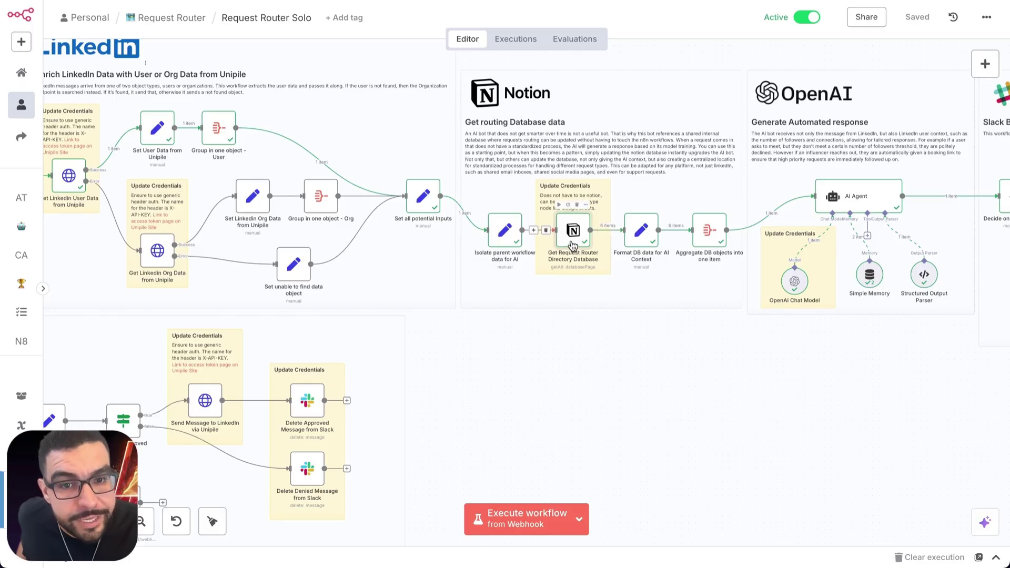
double_click(641, 230)
left_click(520, 210)
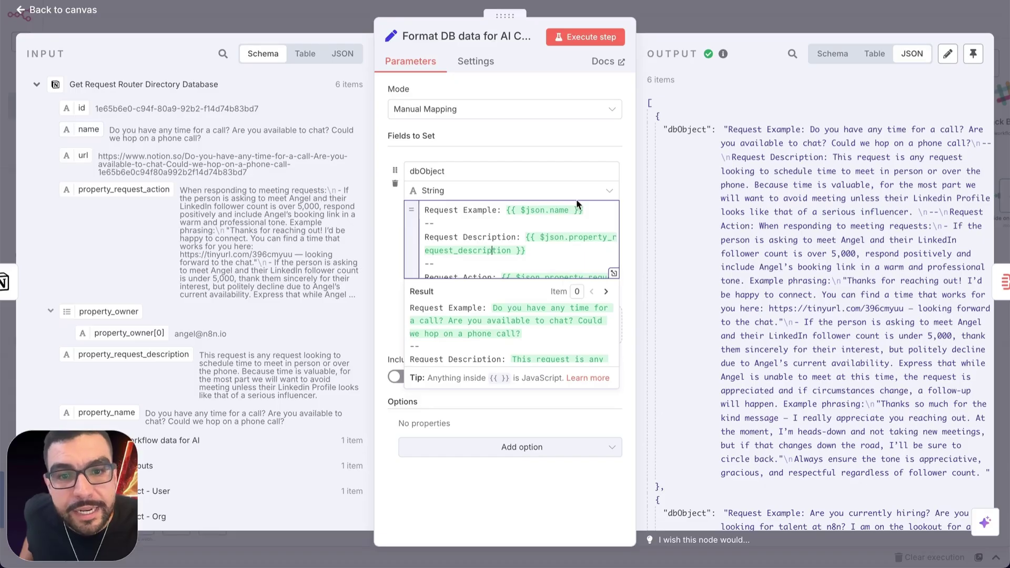
scroll(489, 249, "down", 1)
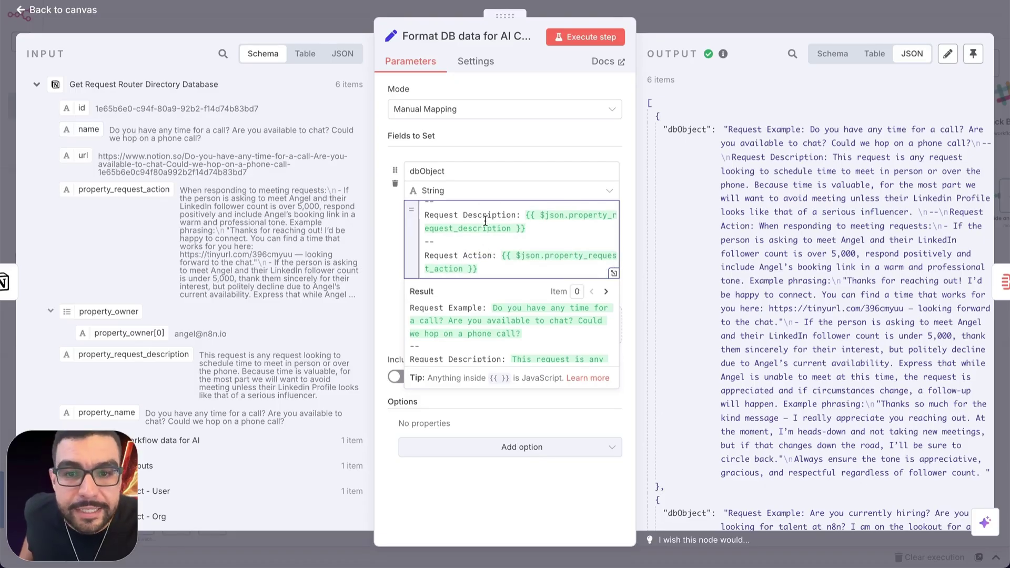
scroll(502, 219, "up", 1)
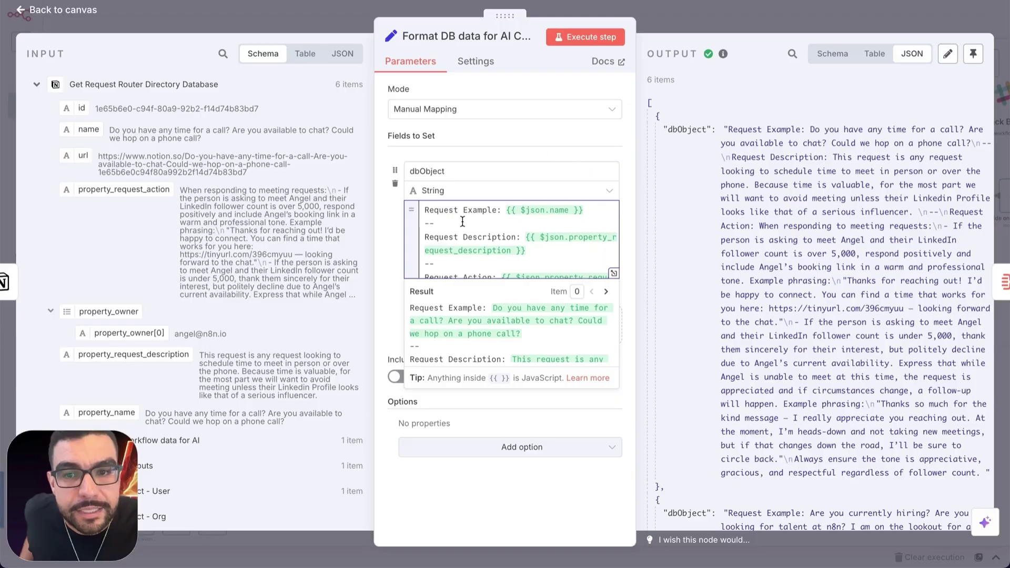
left_click(676, 24)
scroll(613, 159, "right", 10)
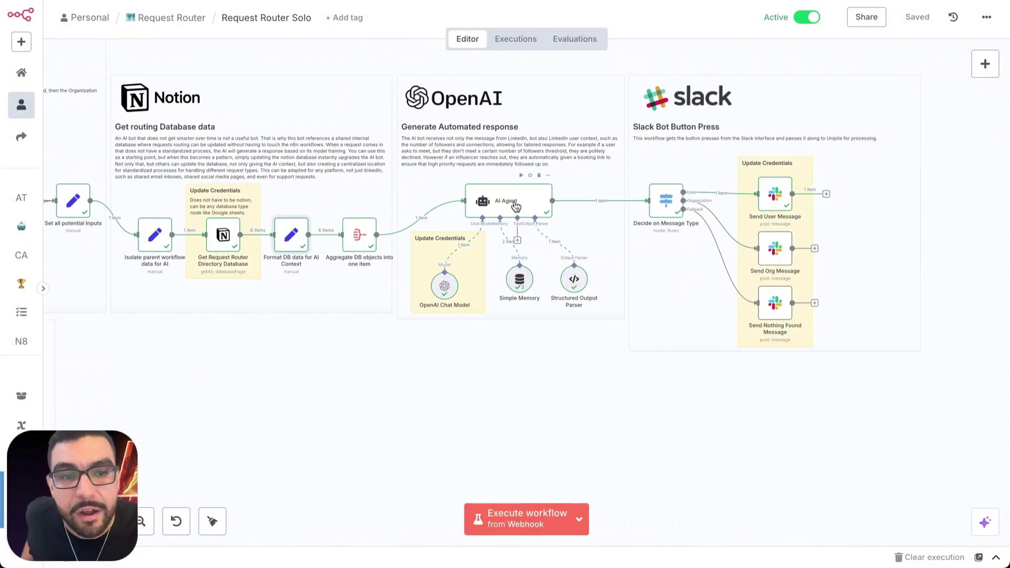
Open the OpenAI Chat Model node under the AI Agent to review its Marketing OpenAI credential and gpt-4o model
scroll(509, 208, "left", 2)
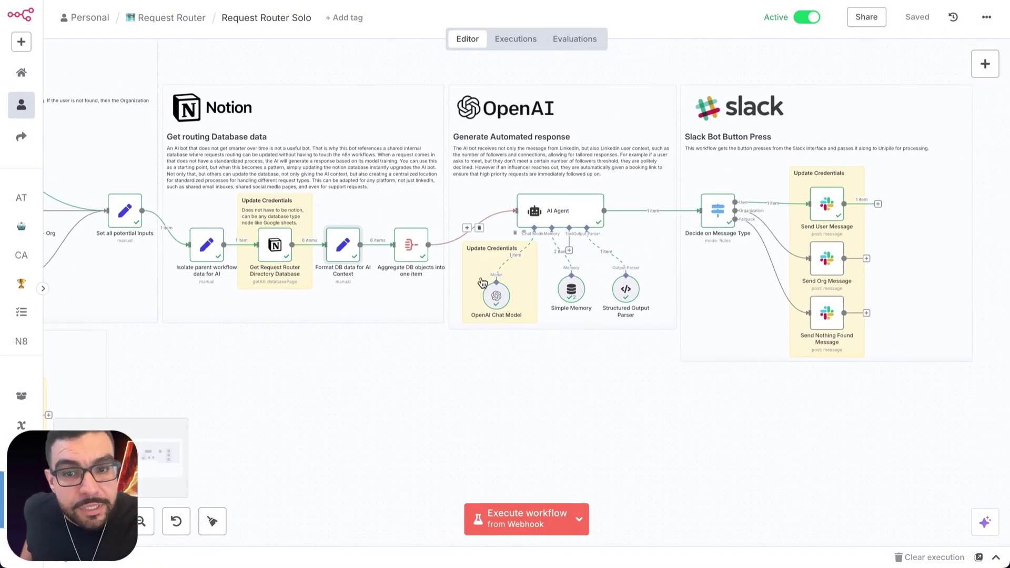
double_click(497, 302)
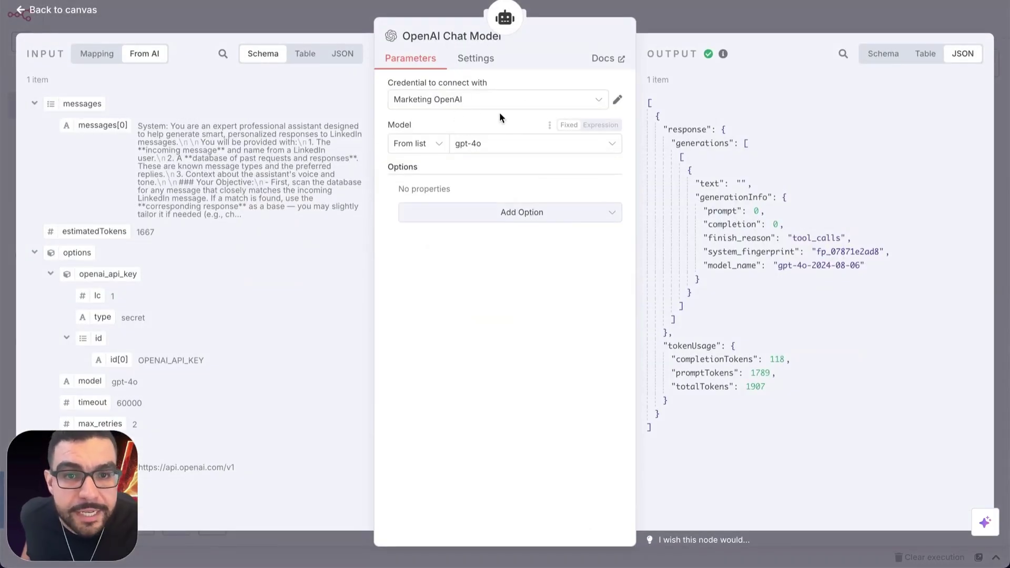